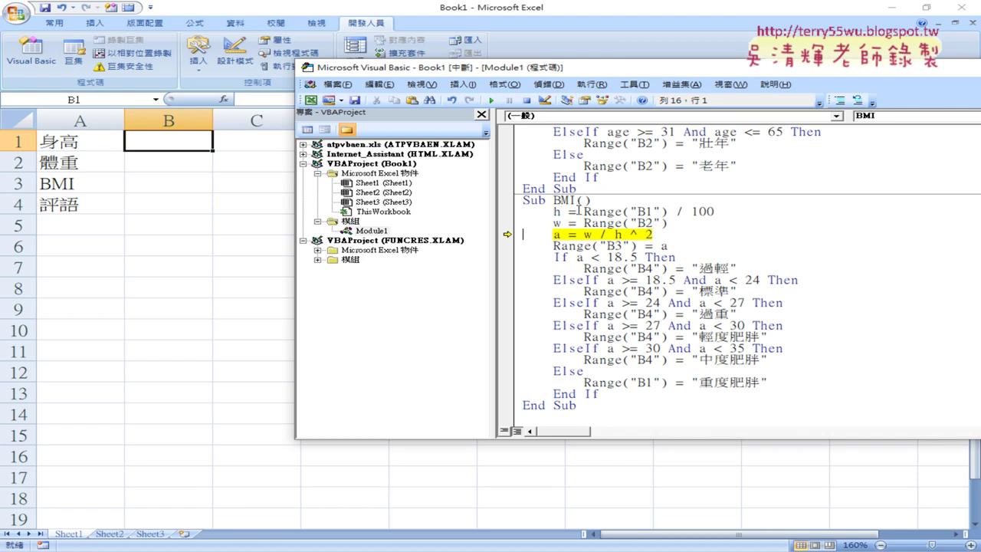
Enter height 178 in B1 and weight 90 in B2
drag(655, 236, 615, 236)
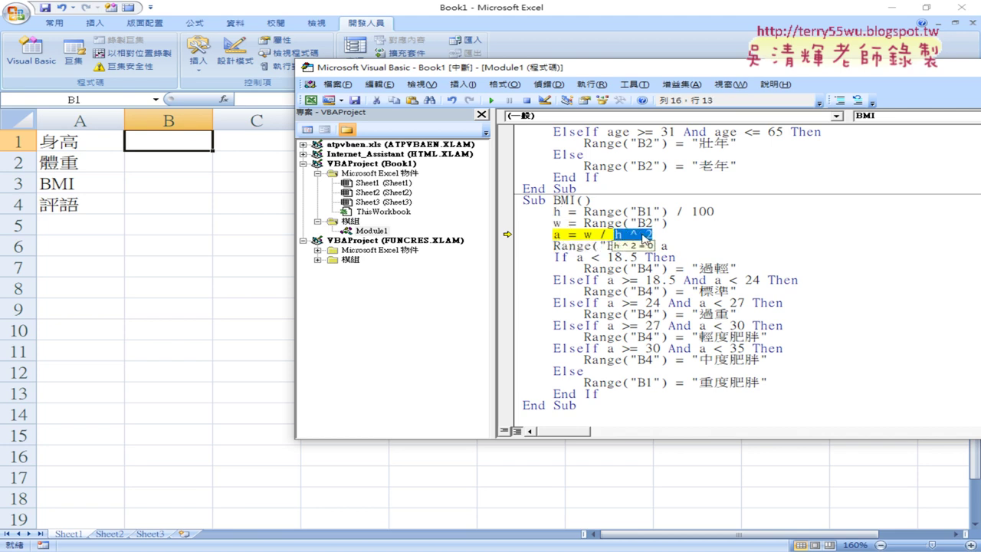
drag(584, 234, 595, 235)
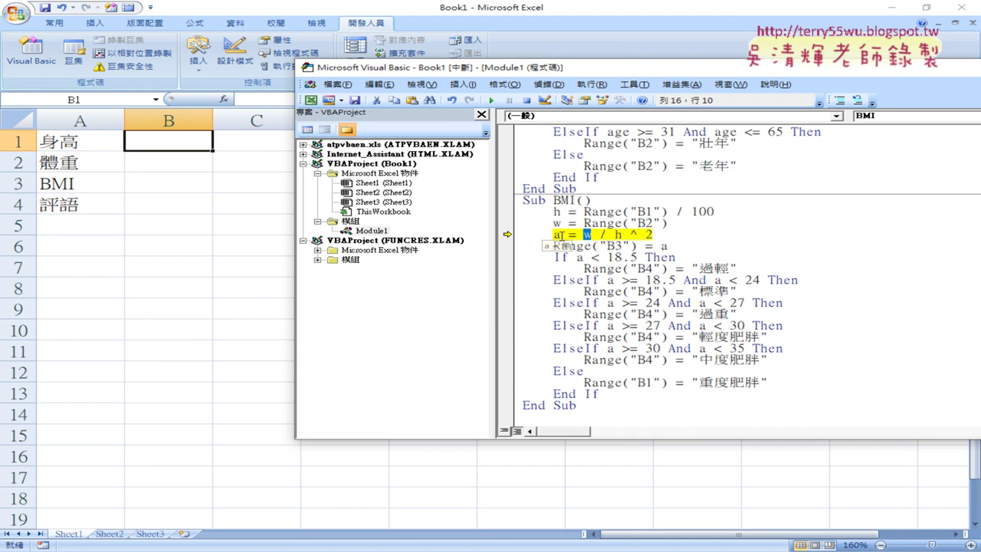
double_click(157, 148)
text(1)
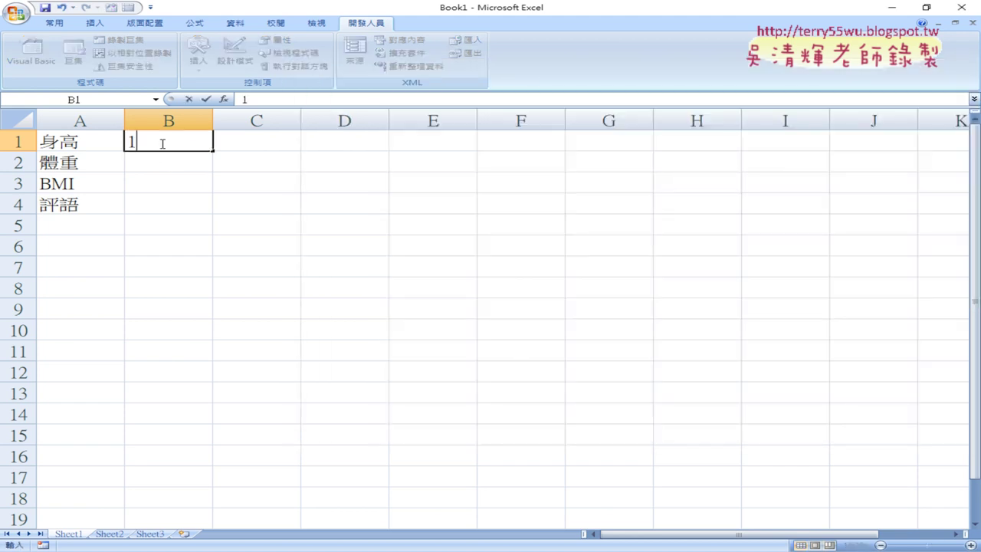
text(78)
key(Return)
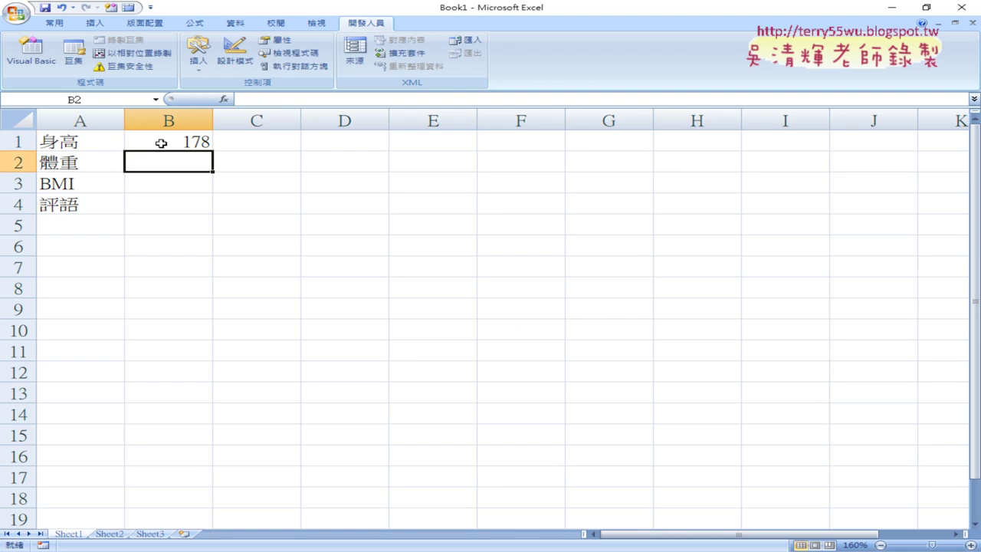
text(90)
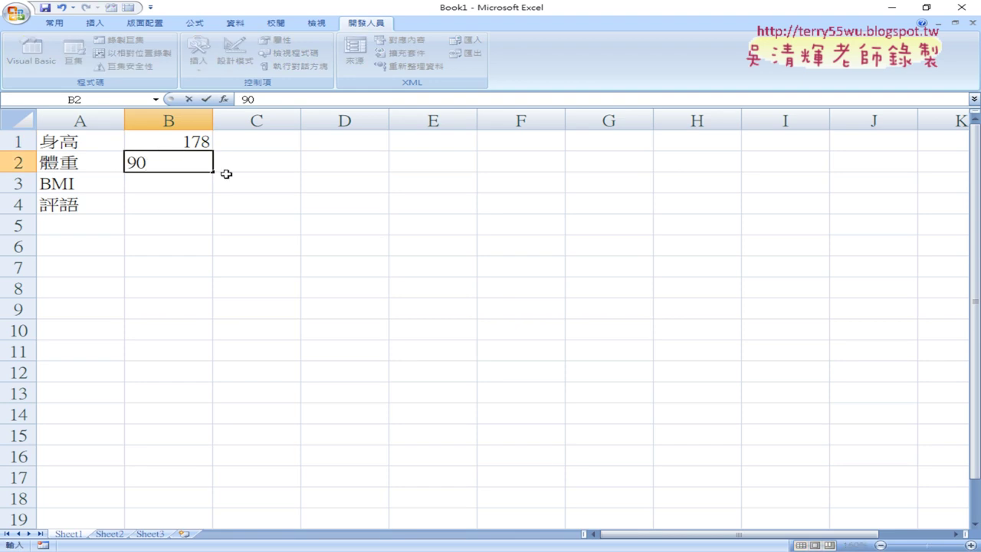
click(253, 190)
drag(192, 142, 197, 158)
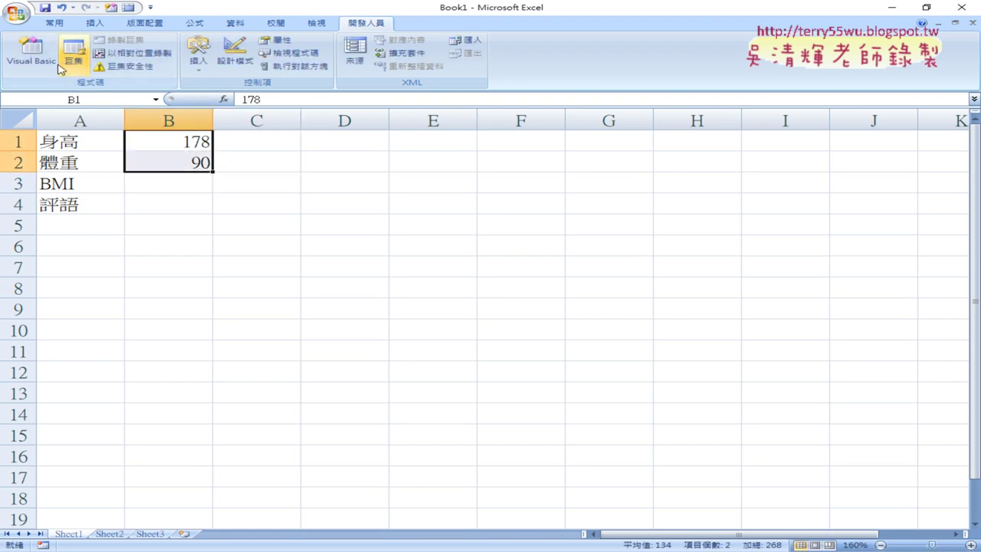
Reset and rerun the BMI macro so B3 shows 28.405504 and B4 shows 輕度肥胖
click(30, 53)
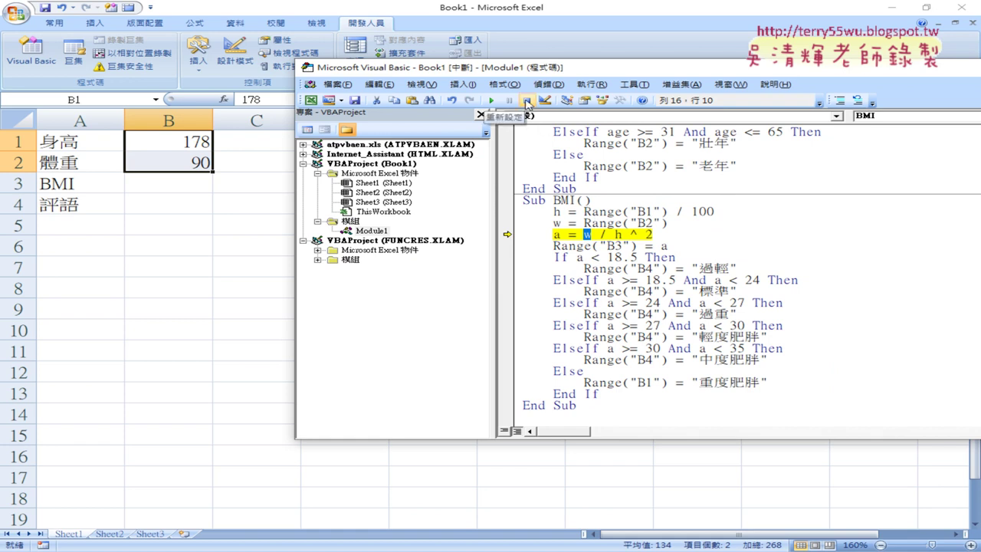
click(527, 103)
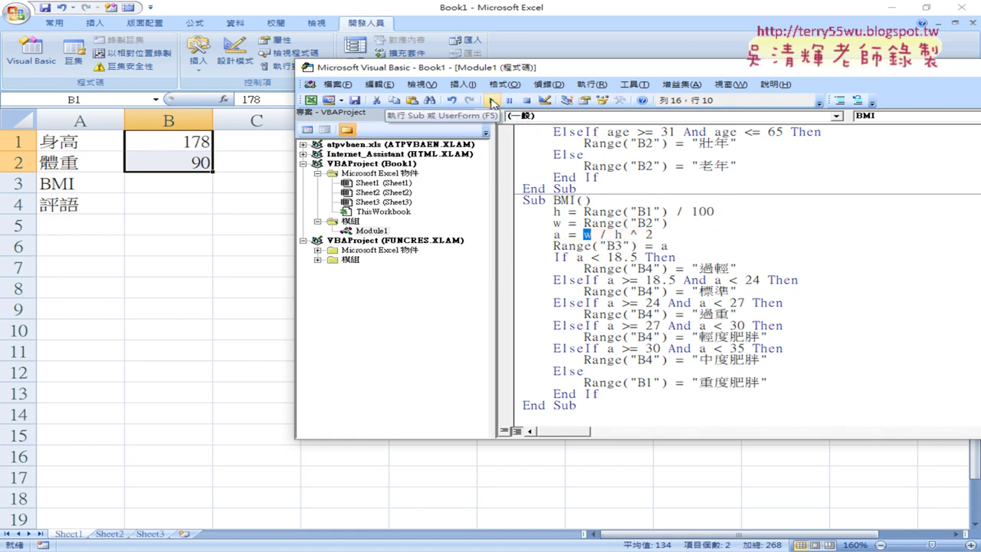
click(492, 102)
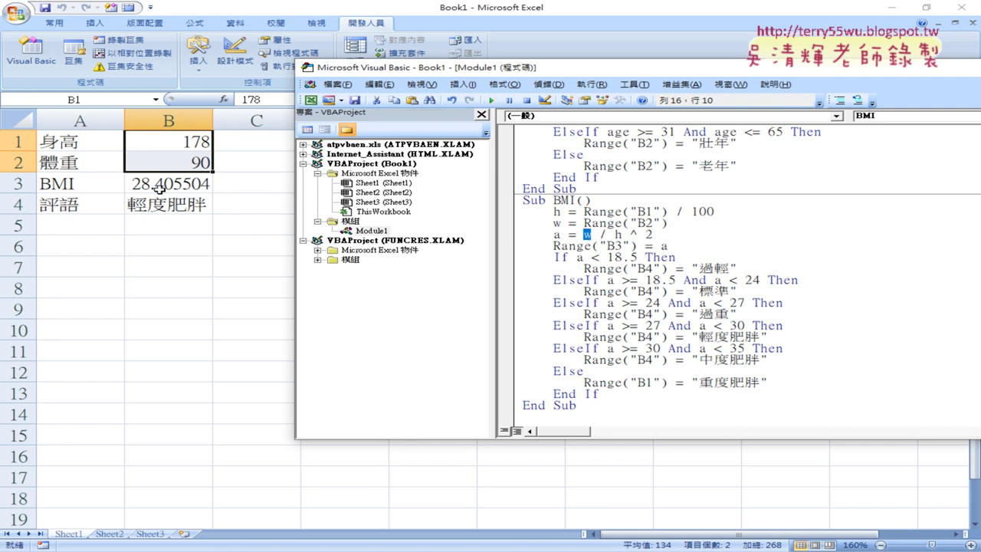
drag(160, 185, 159, 196)
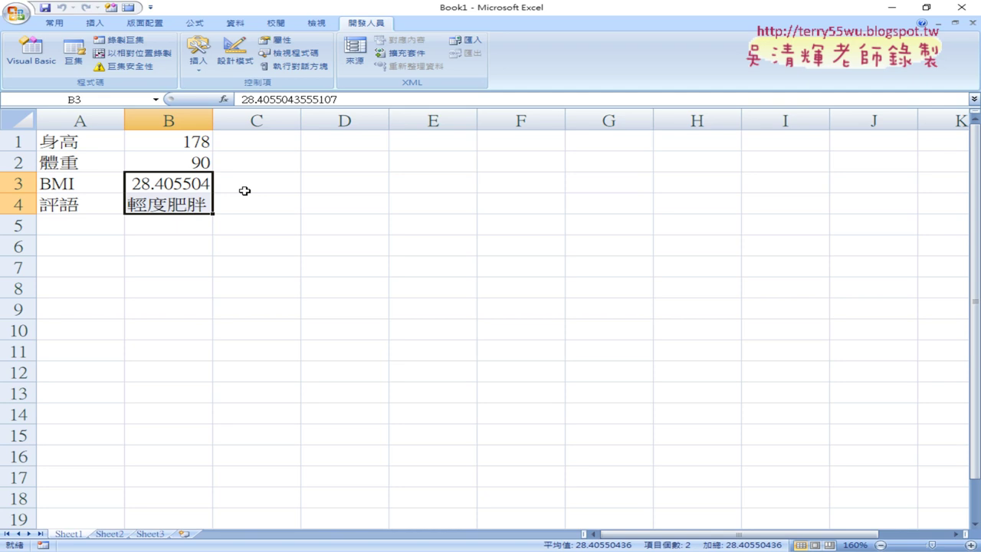
Reduce B3's decimal places four times so the BMI reads 28.41
click(201, 184)
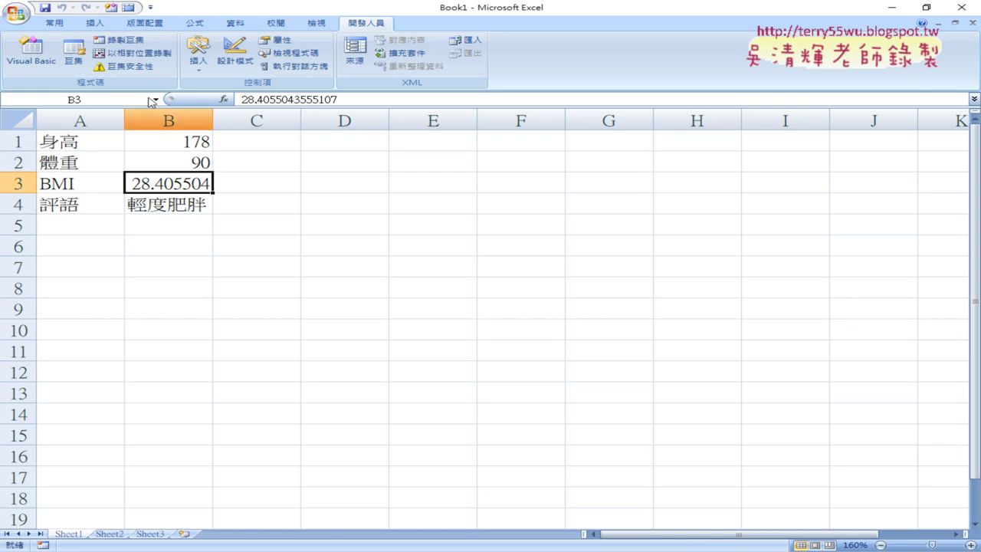
click(61, 23)
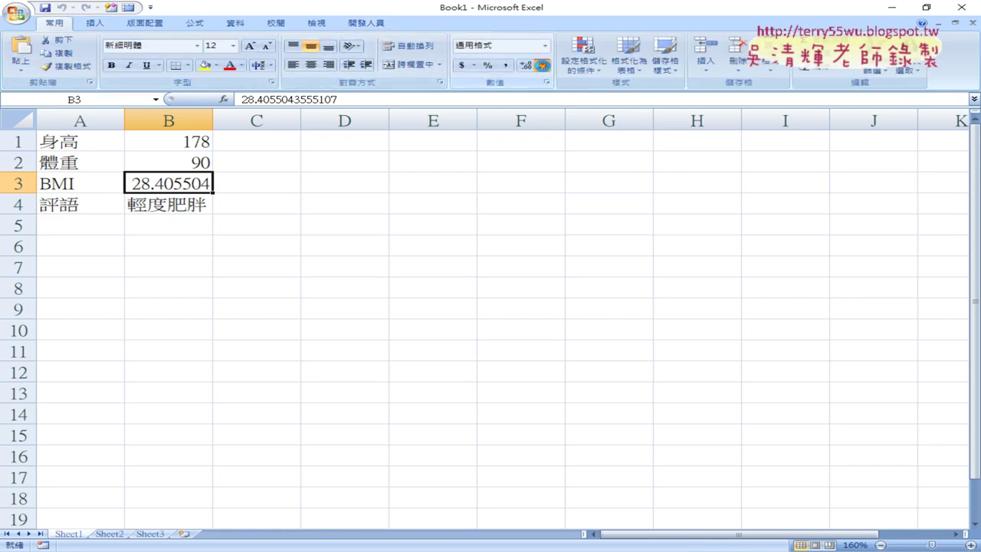
click(543, 66)
click(544, 65)
click(544, 66)
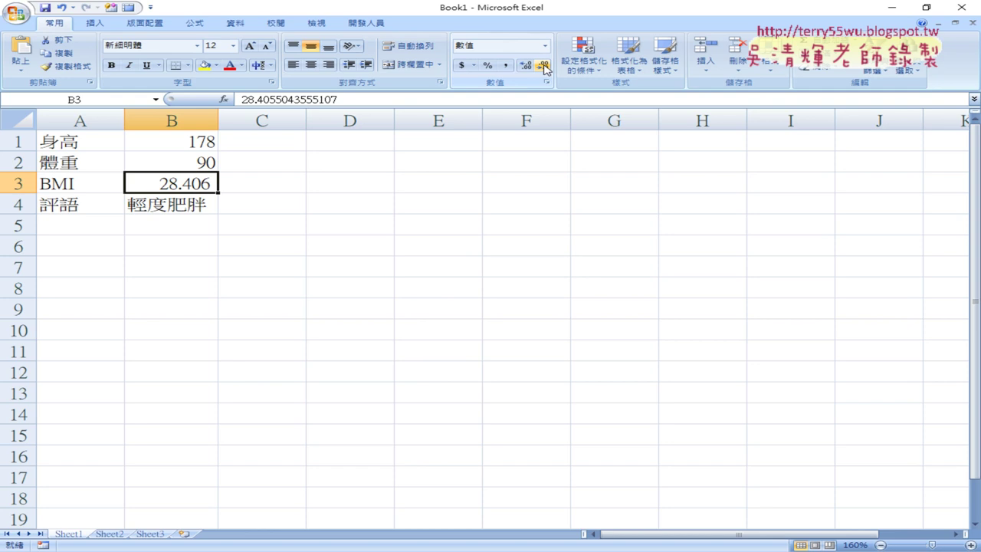
click(543, 66)
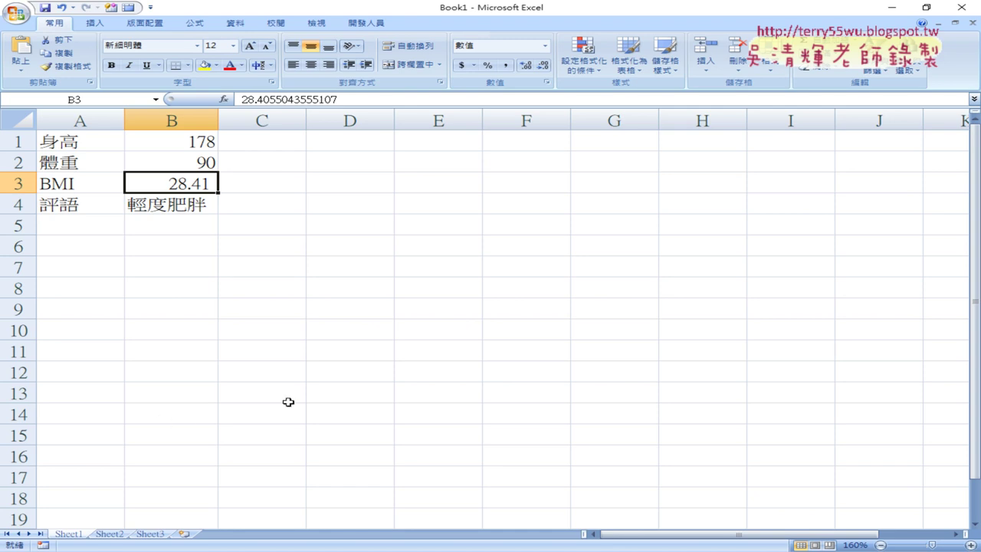
click(374, 25)
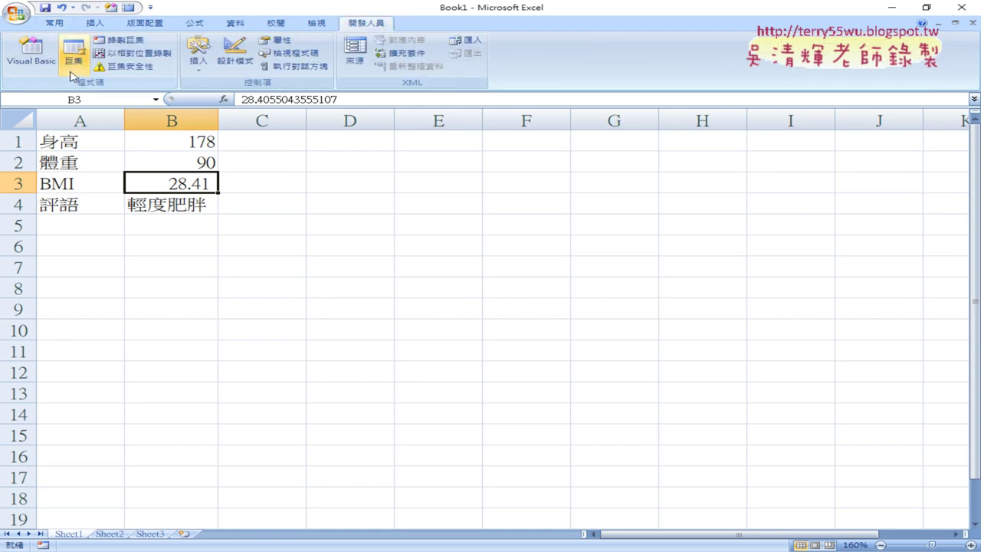
Insert a blank line after End If and copy Range("B1") onto it
click(30, 53)
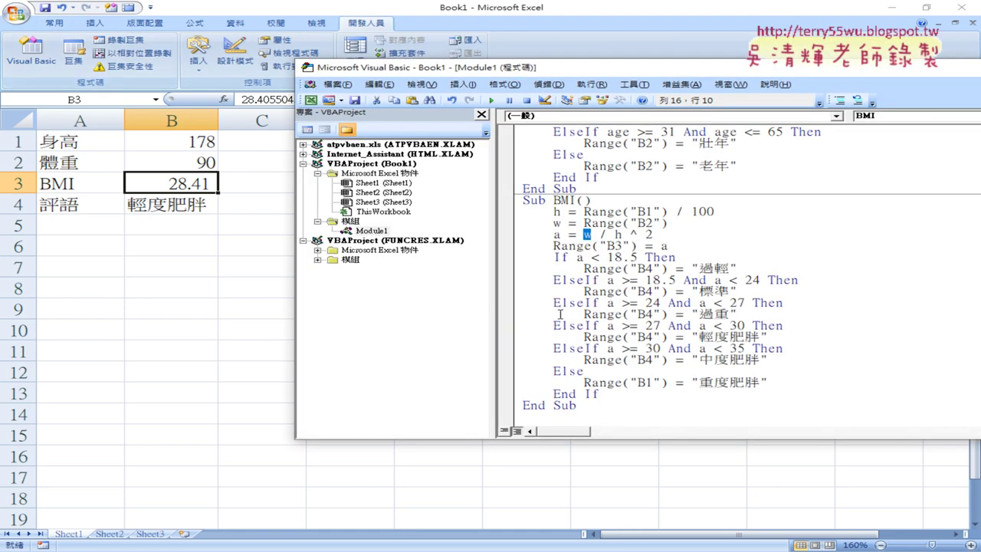
click(613, 393)
key(Return)
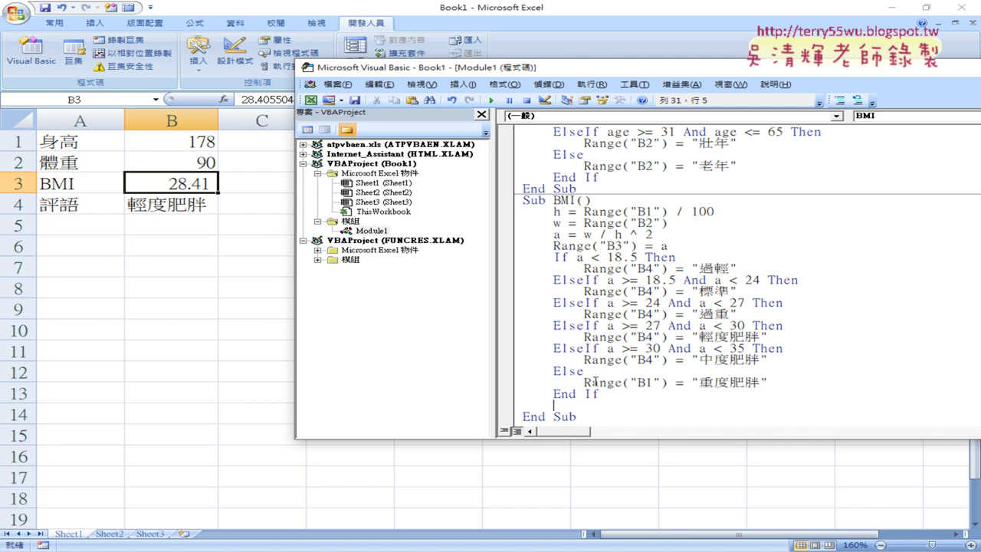
drag(584, 381, 668, 381)
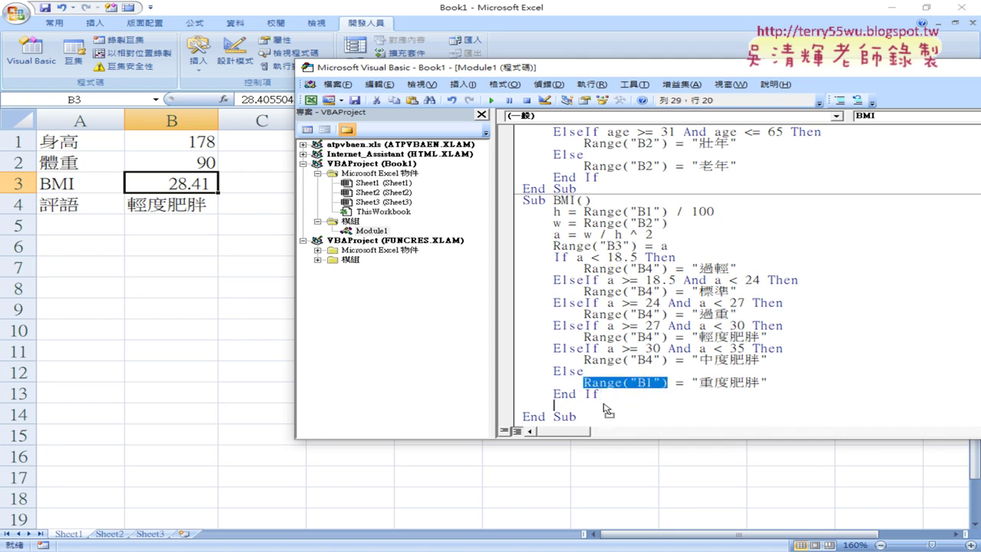
drag(611, 402, 616, 405)
Change the copy to Range("B3"), add a dot, and dismiss the compile error
click(625, 405)
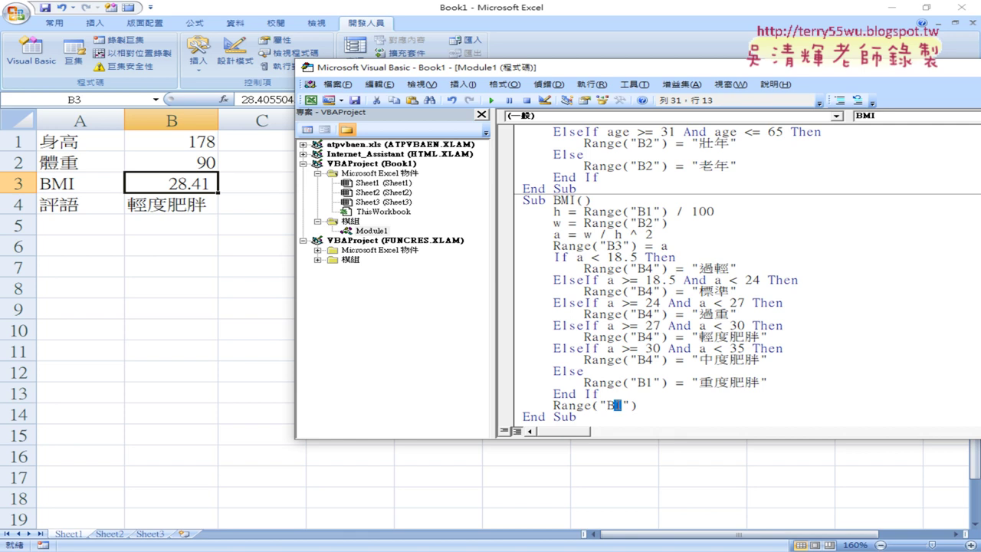
text(3)
click(638, 405)
text(.)
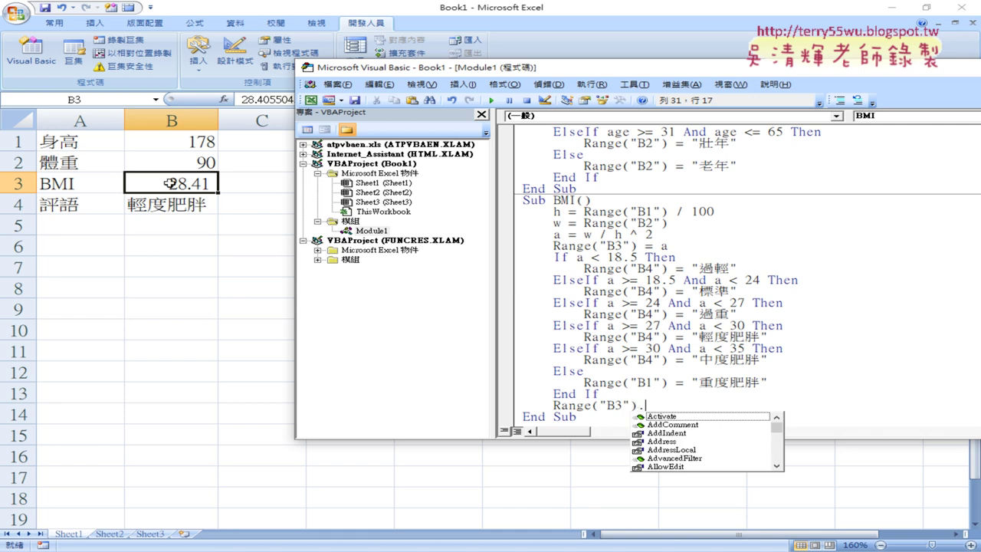
click(652, 370)
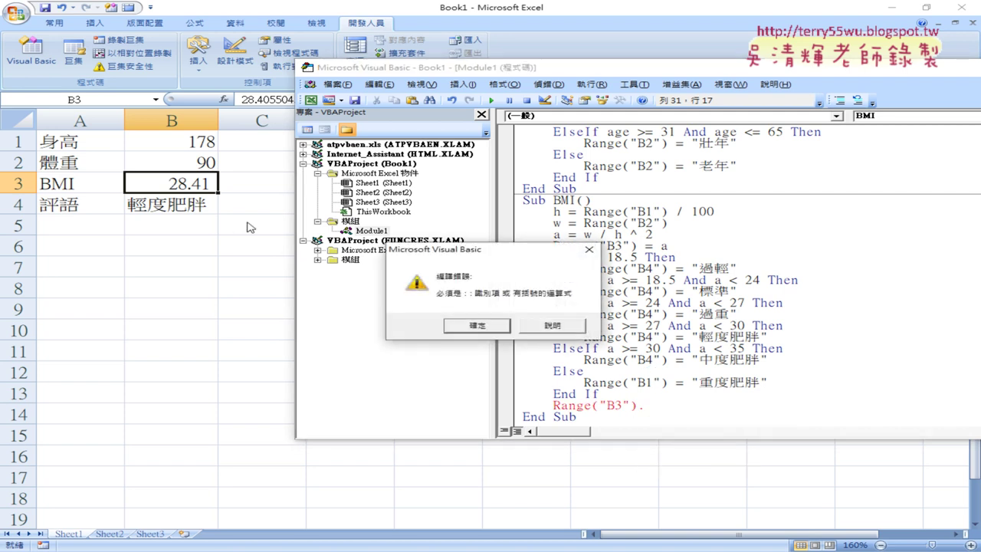
click(498, 328)
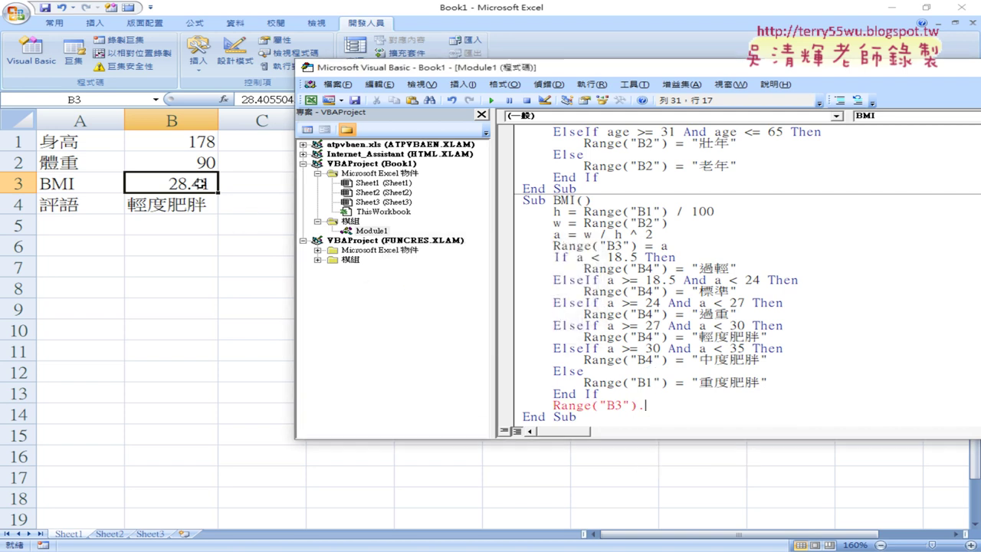
click(273, 229)
Check B3's 2-decimal number format without changing it, then reopen the BMI macro code
right_click(175, 185)
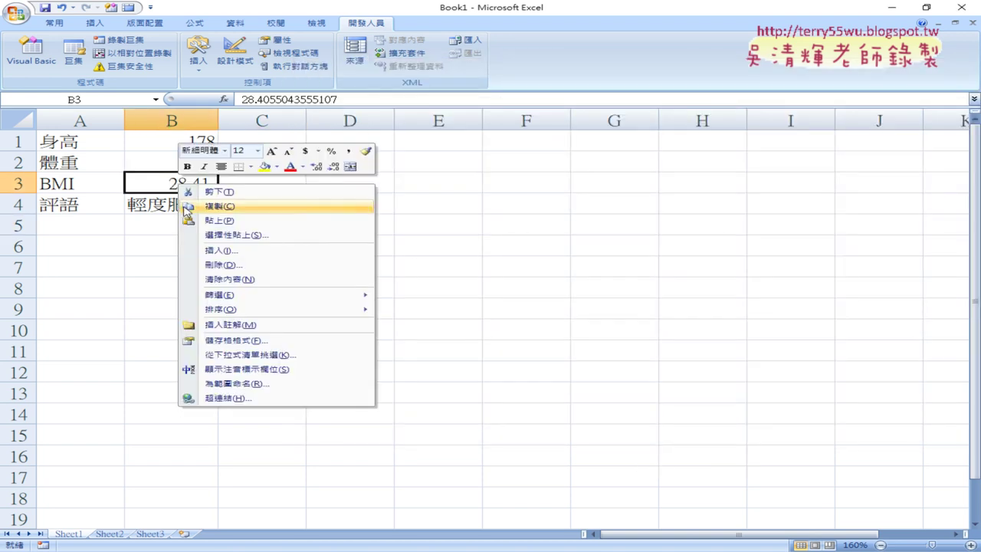
click(261, 340)
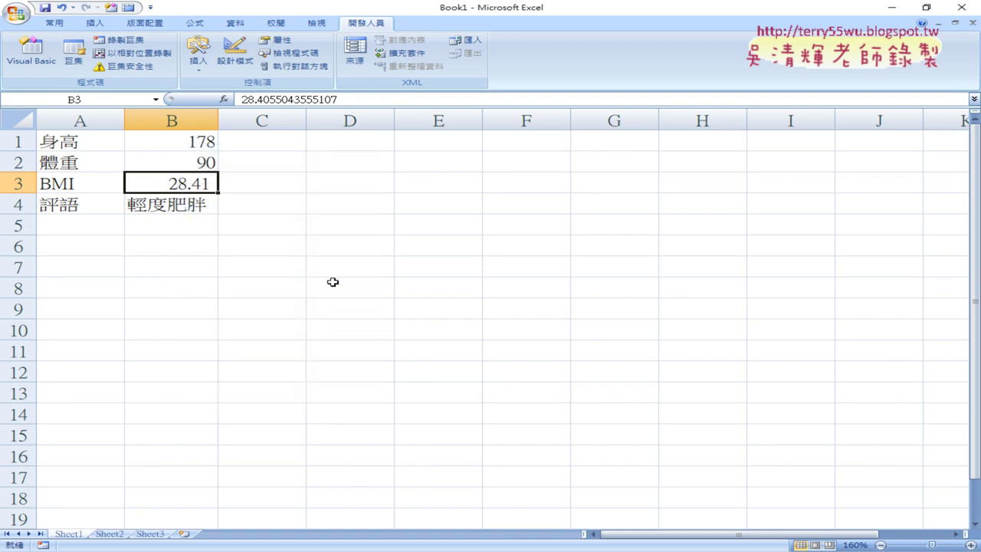
drag(302, 214, 649, 99)
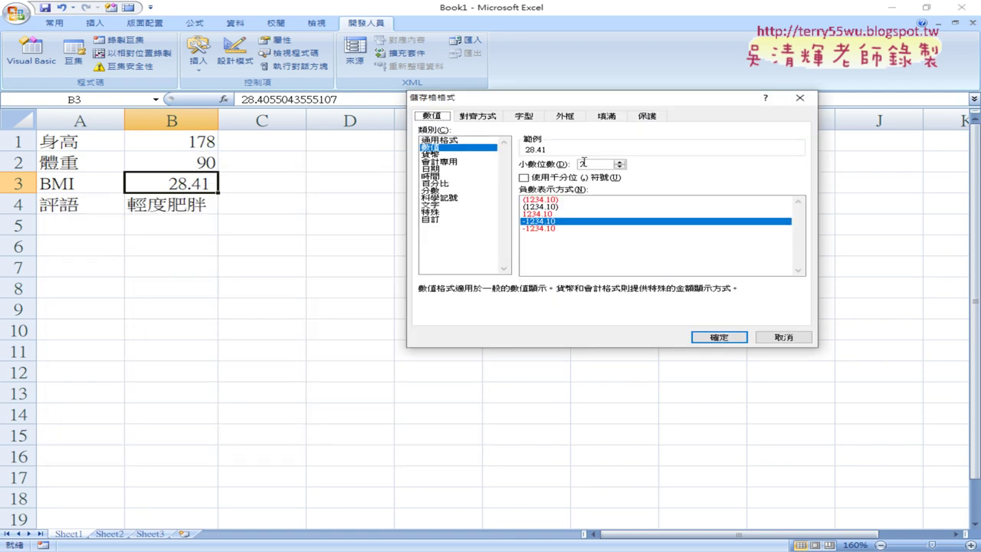
drag(594, 164, 569, 163)
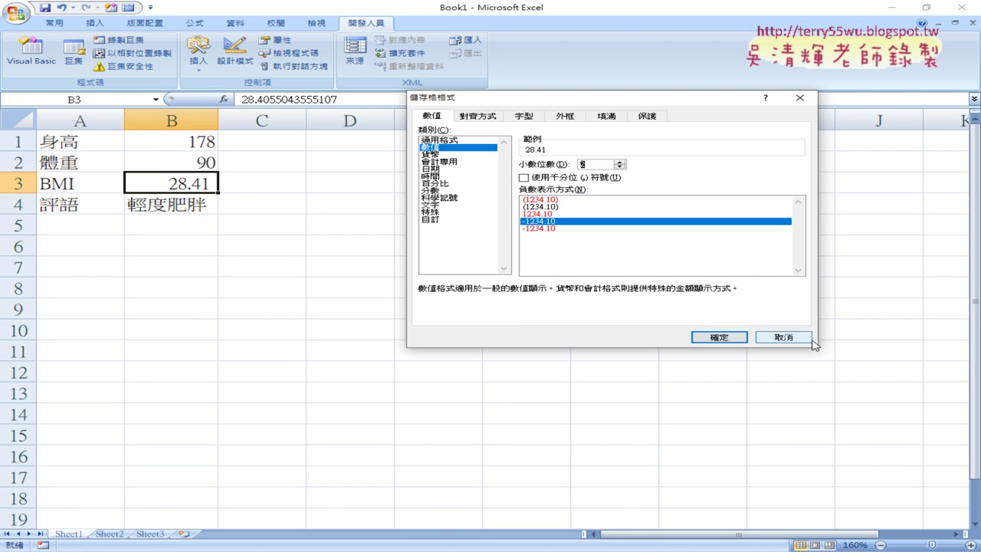
click(795, 339)
click(28, 62)
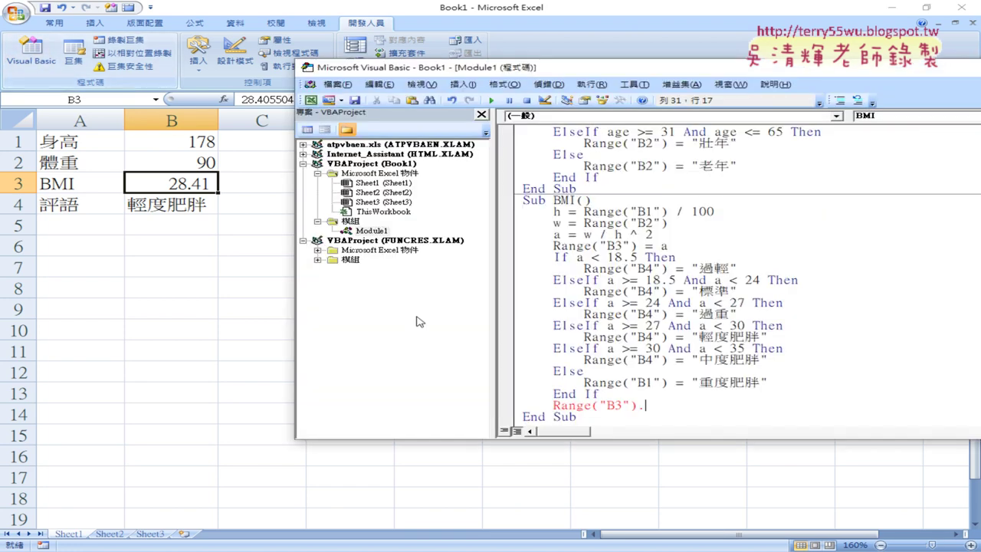
Complete the last line as Range("B3").NumberFormatLocal ="" with the caret between the quotes
double_click(642, 405)
key(BackSpace)
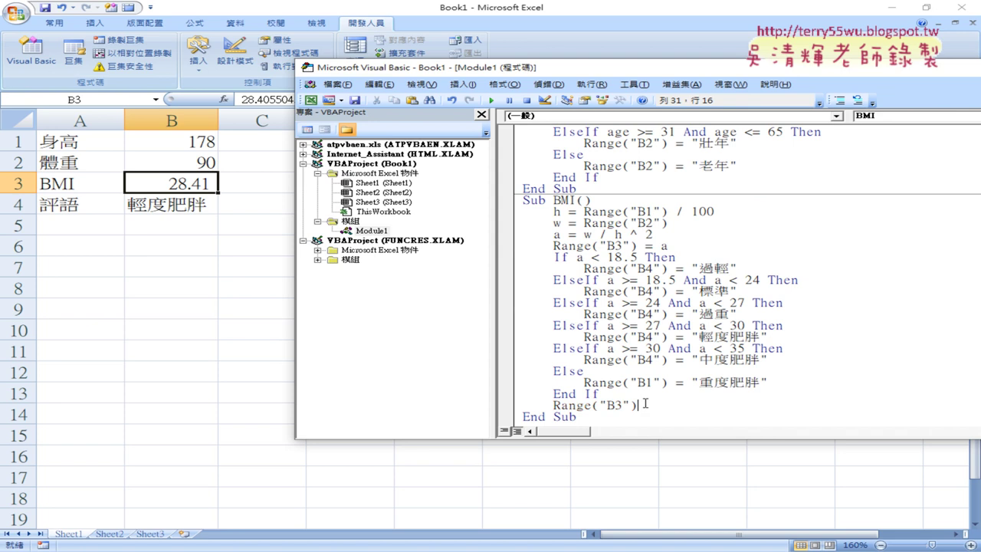
text(.)
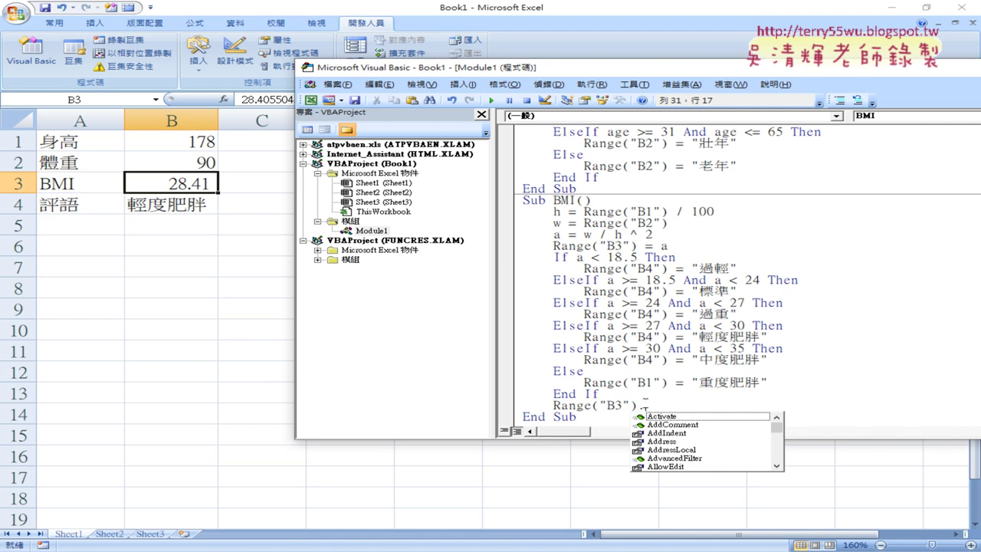
text(n)
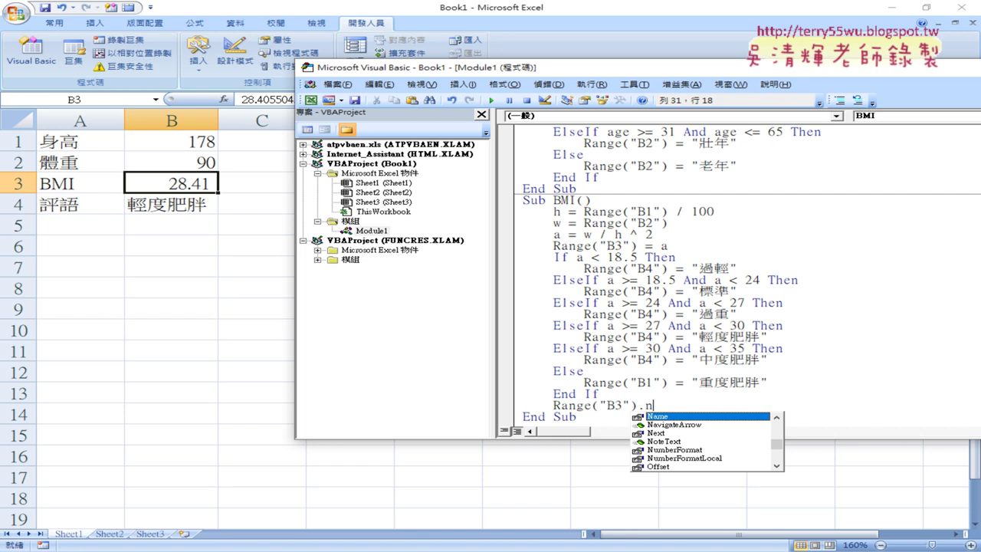
key(Down)
key(Down)
key(Down)
key(Down)
key(Down)
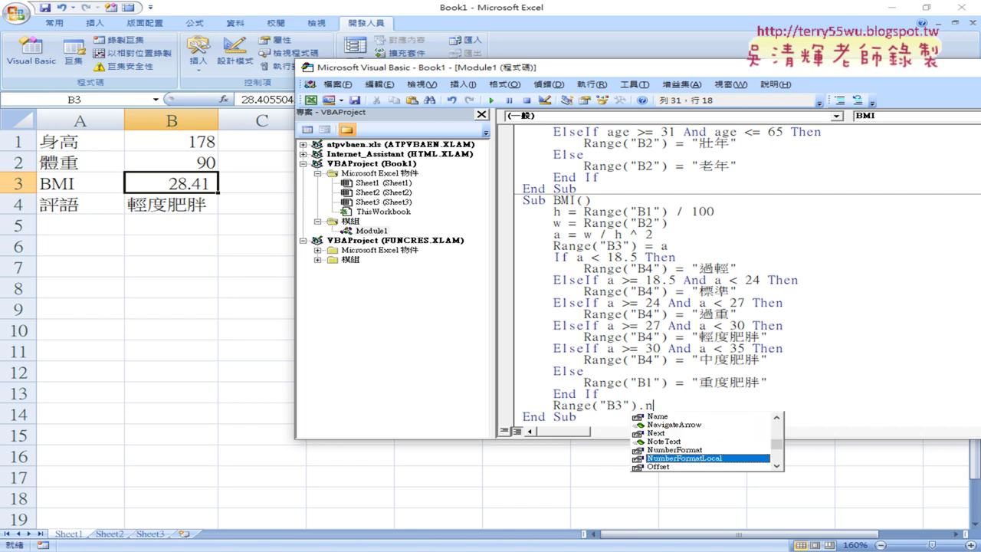
key(space)
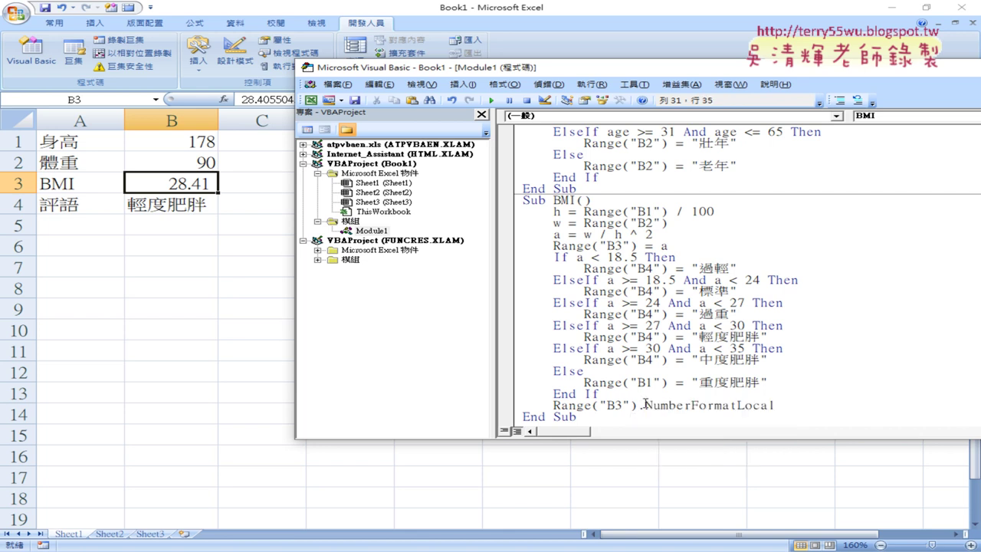
text(=)
text("")
key(Left)
right_click(169, 187)
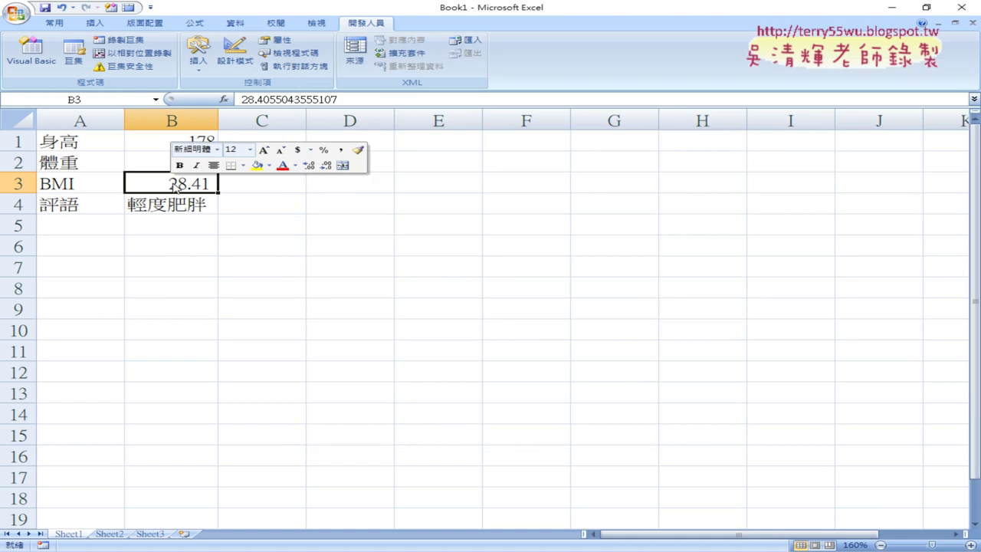
click(253, 339)
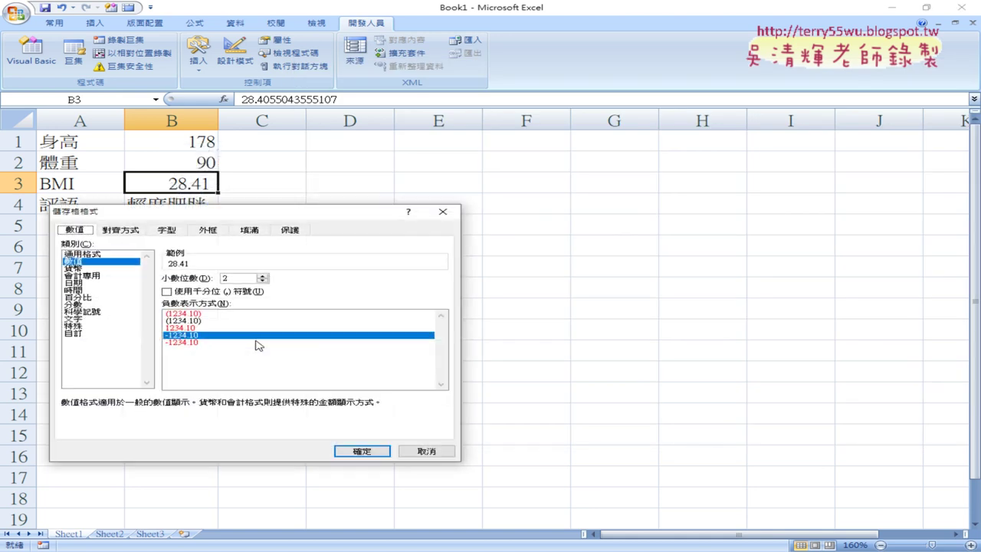
click(82, 335)
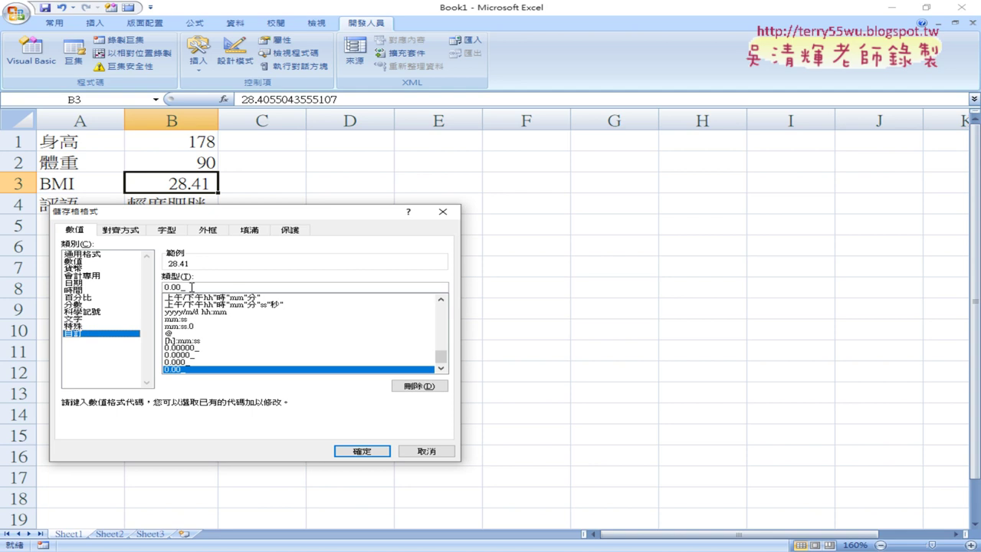
drag(201, 287, 163, 288)
click(88, 262)
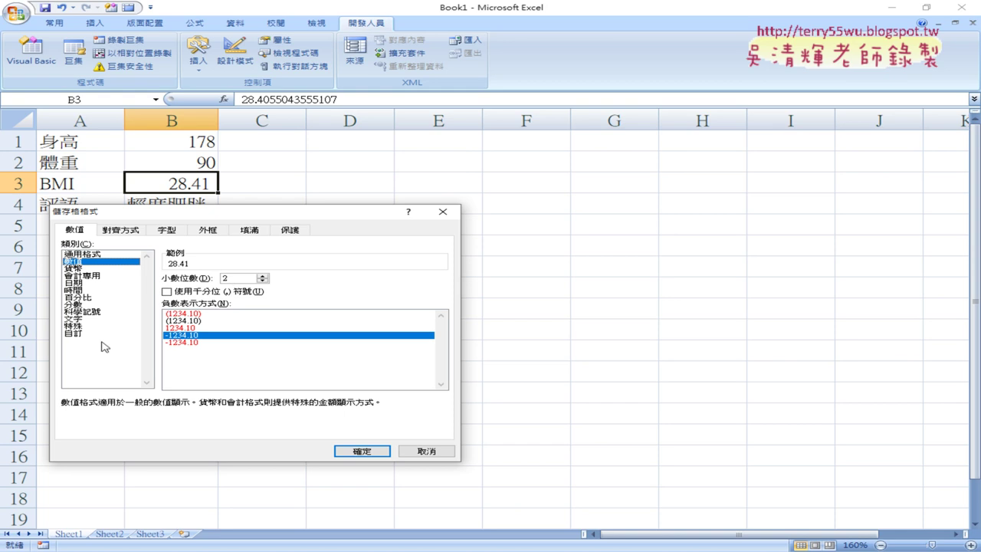
click(77, 334)
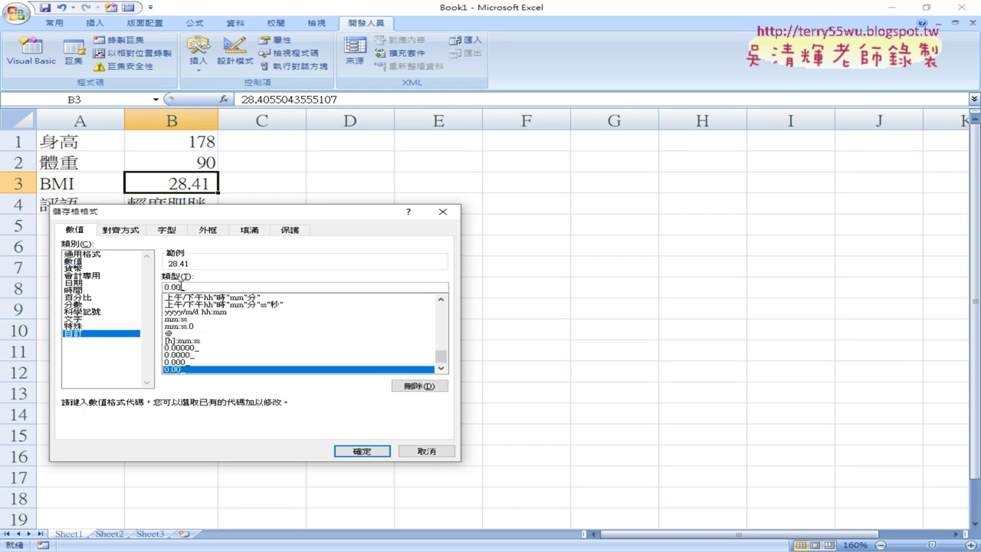
double_click(181, 286)
drag(245, 212, 547, 93)
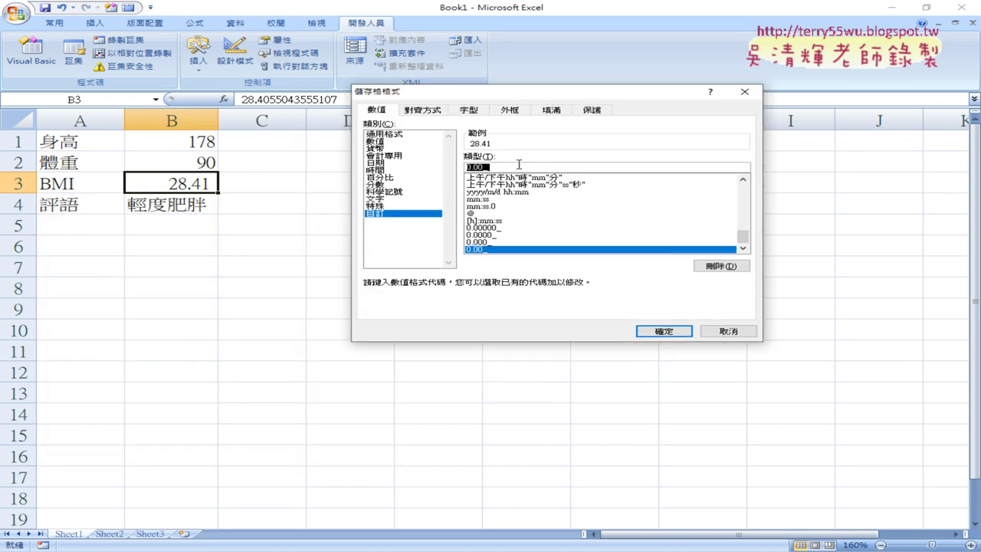
click(537, 166)
drag(489, 168, 461, 167)
shift+click(485, 167)
right_click(490, 167)
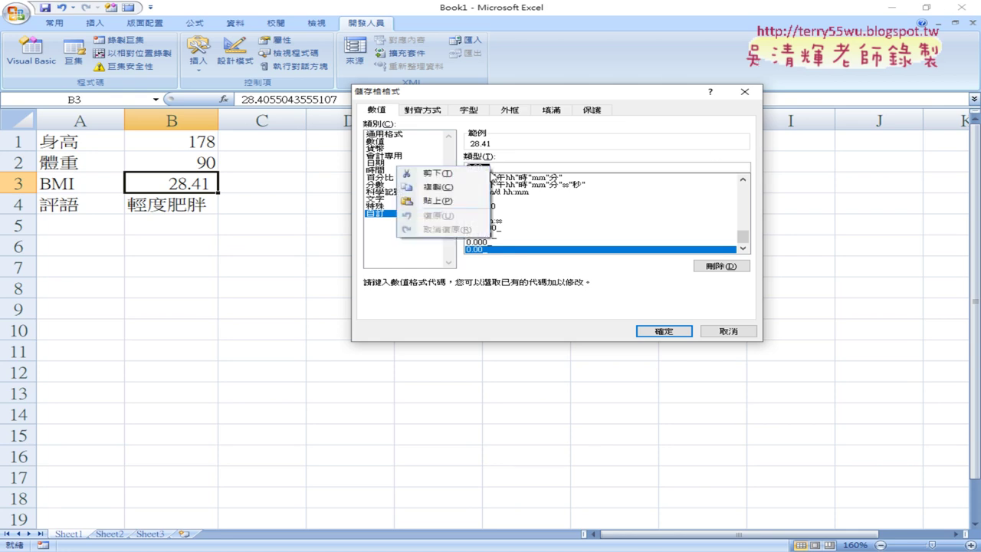
click(459, 190)
Fill the quotes with 0.00_ and set a breakpoint on the NumberFormatLocal line
click(728, 331)
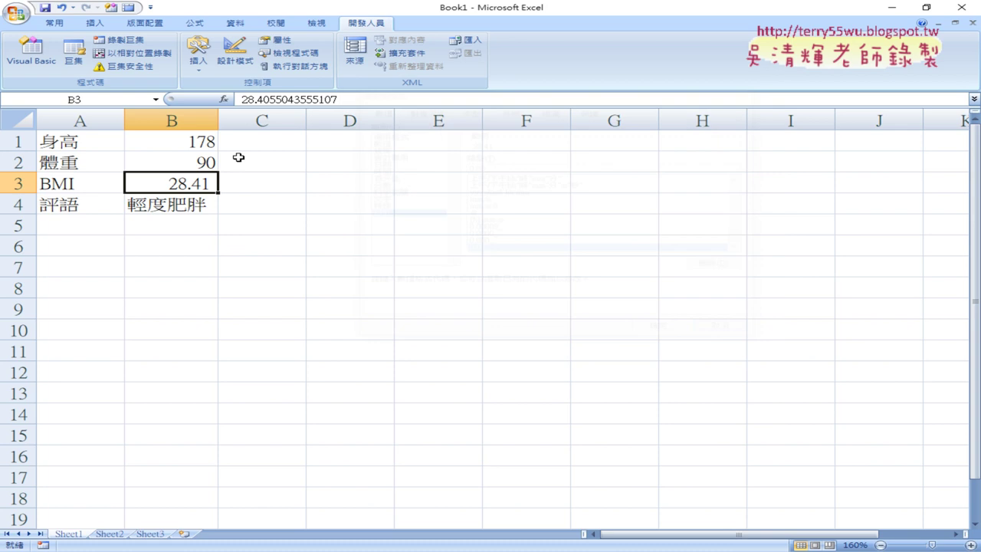
click(30, 54)
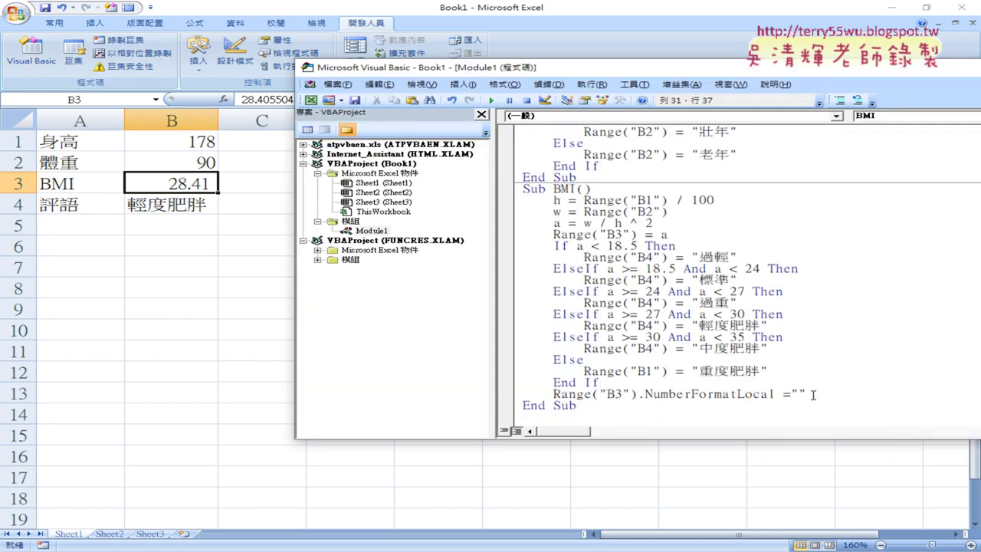
text(0.00_)
click(507, 393)
click(186, 184)
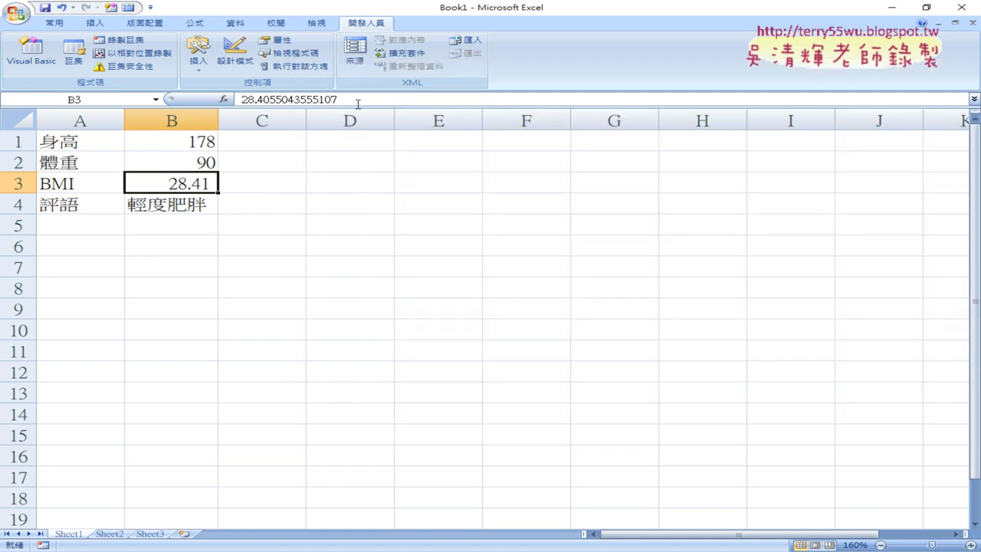
Add three more decimal places to B3's display
click(54, 24)
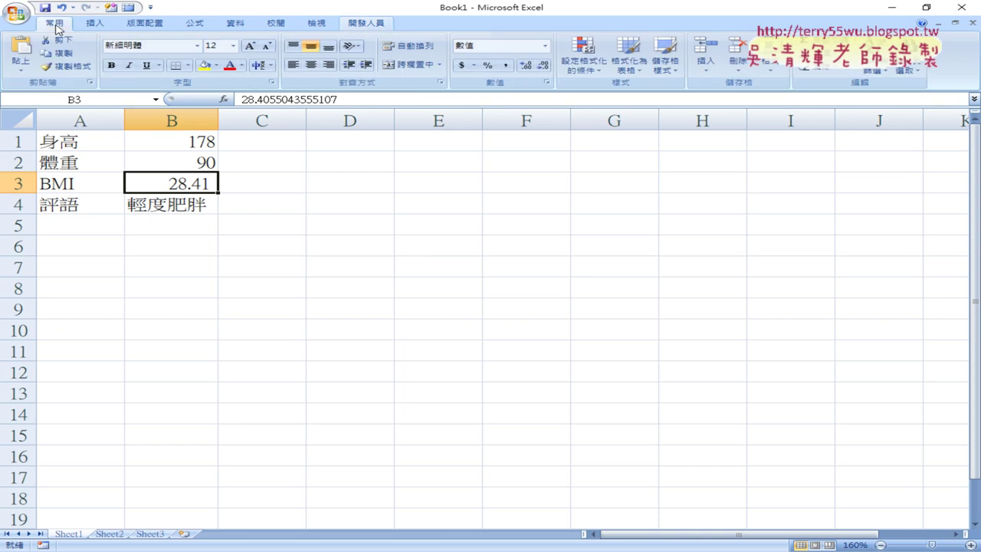
click(526, 66)
click(526, 66)
click(526, 66)
click(526, 66)
click(525, 66)
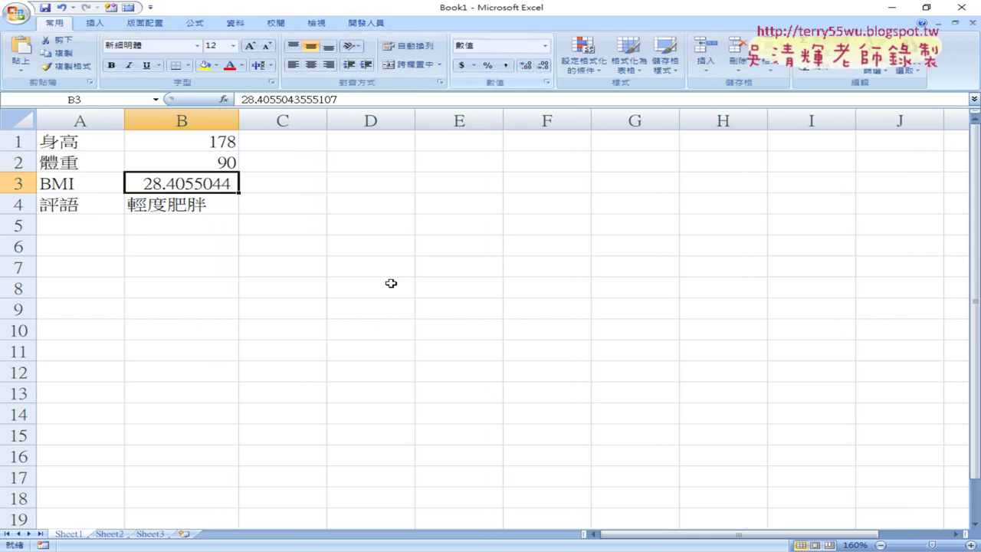
Run the BMI macro to the breakpoint and step past the format line so B3 shows 28.41
click(365, 23)
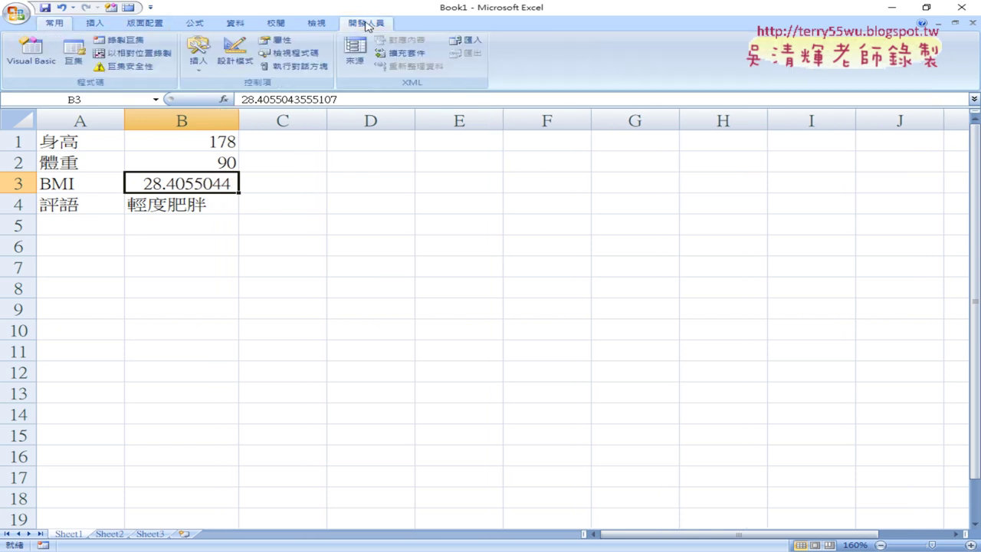
click(31, 54)
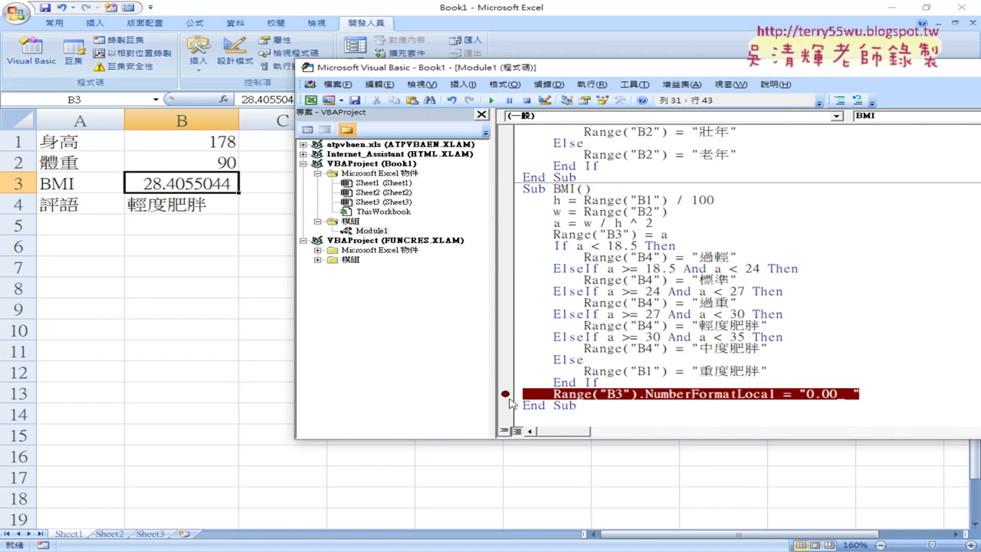
drag(601, 315, 599, 304)
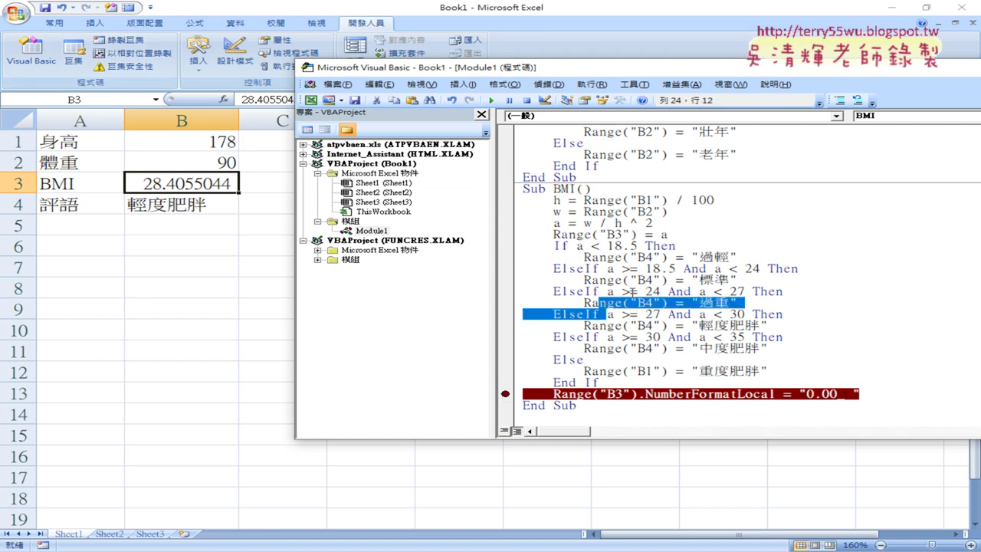
click(637, 268)
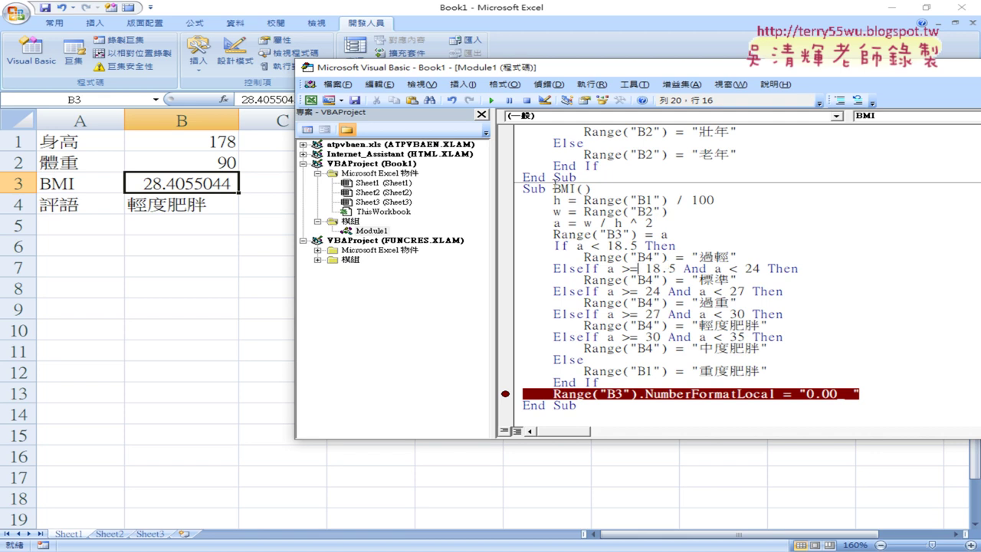
click(492, 100)
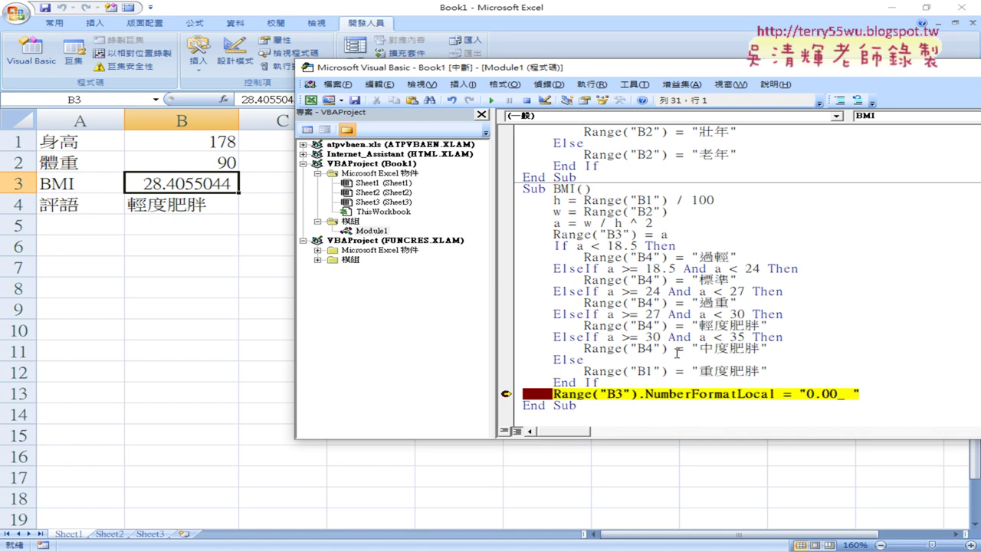
key(F8)
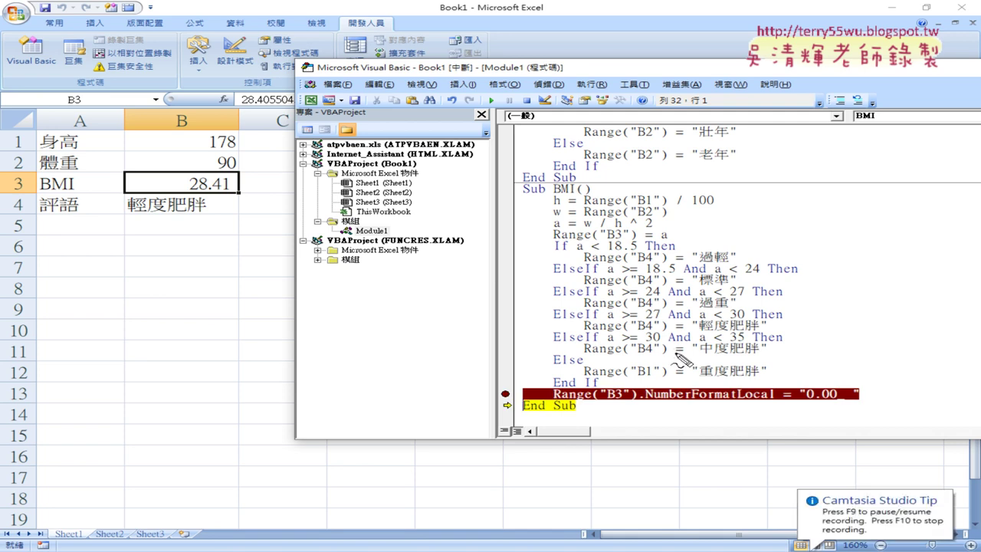
mouse_move(648, 400)
mouse_down()
mouse_move(849, 406)
mouse_move(801, 387)
mouse_move(820, 410)
mouse_up()
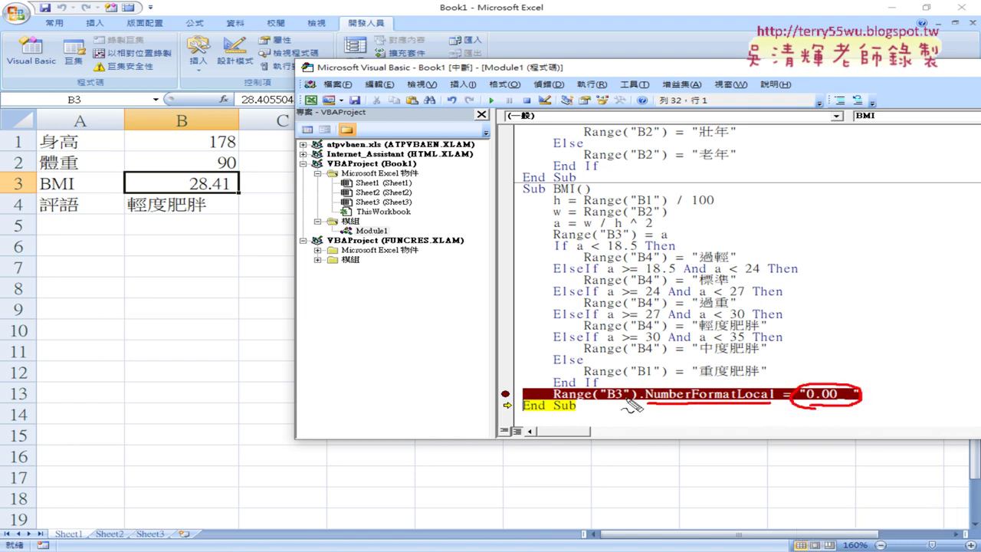
mouse_move(599, 405)
mouse_down()
mouse_move(429, 435)
mouse_move(227, 196)
mouse_move(239, 185)
mouse_move(230, 198)
mouse_up()
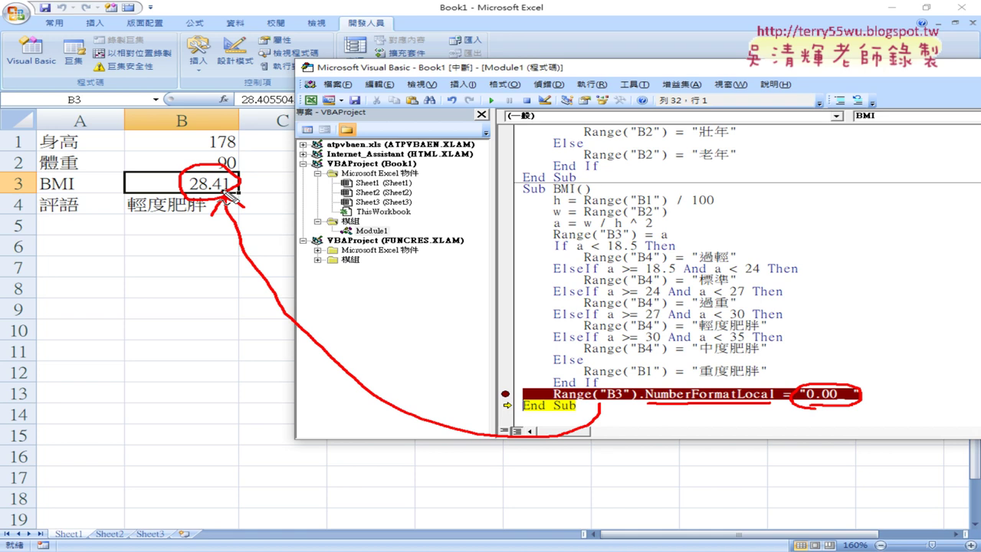
Remove the breakpoint from the NumberFormatLocal line
click(696, 408)
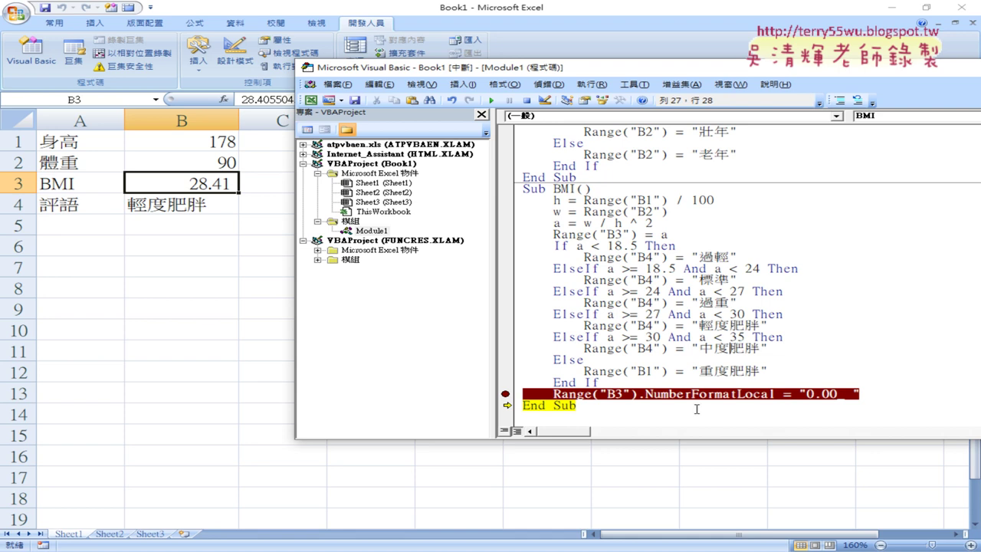
click(675, 410)
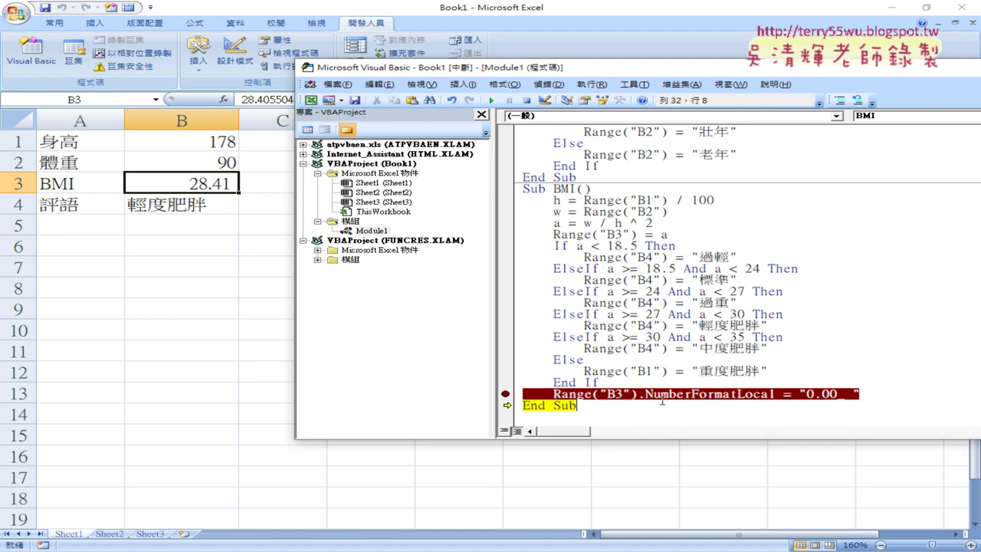
click(505, 395)
Retype the line as Range("B3").NumberFormatLocal= and open F1 help on NumberFormatLocal
drag(637, 394, 860, 394)
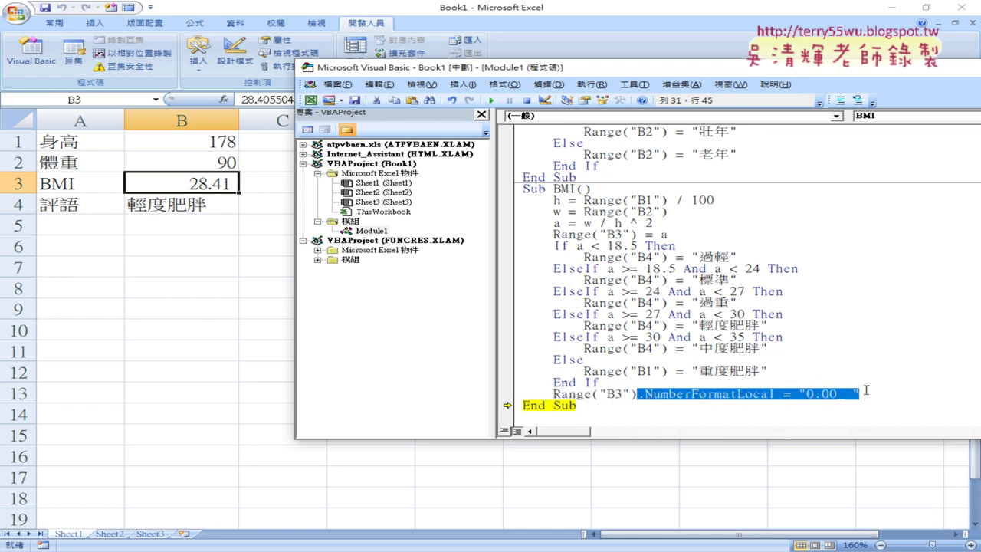
text(.)
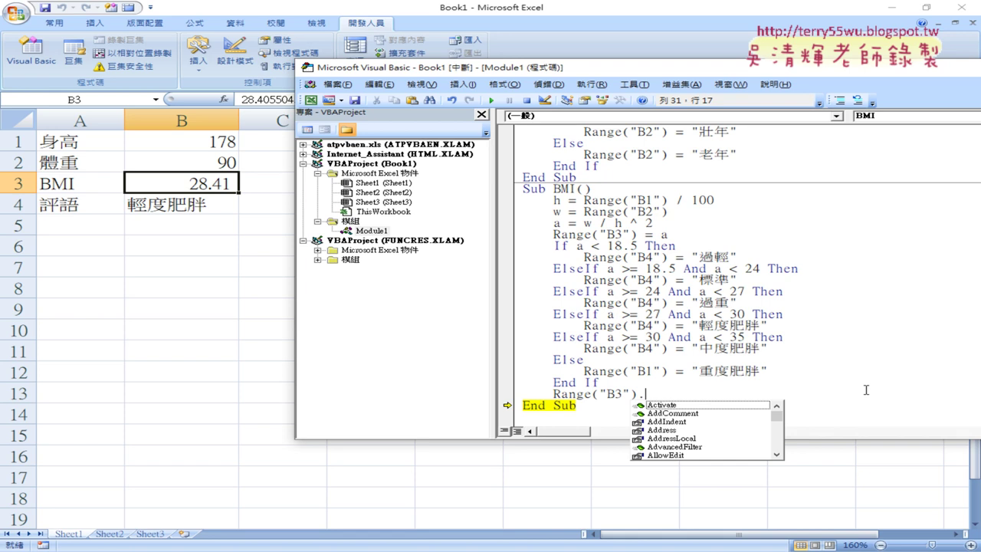
text(n)
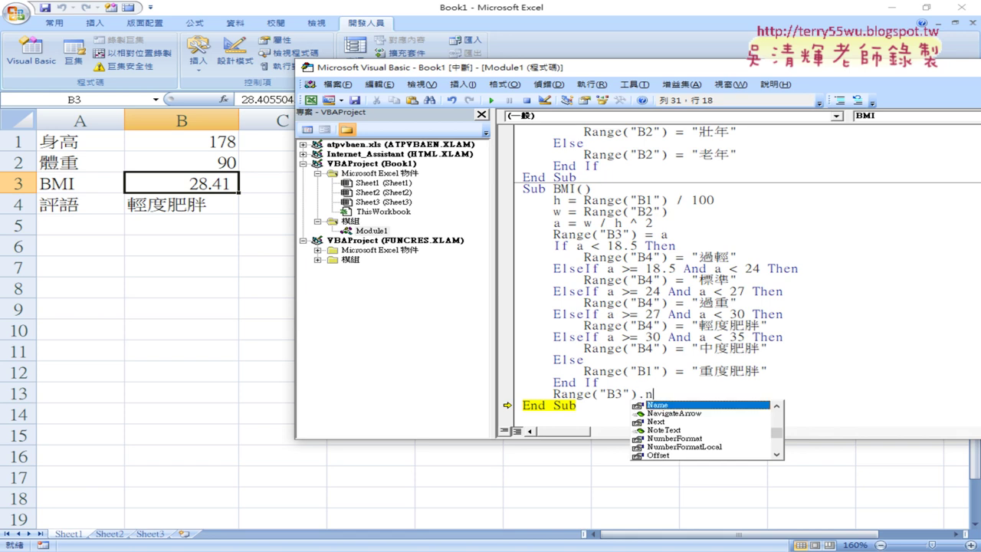
key(Down)
key(Down)
key(Down)
key(Down)
key(Down)
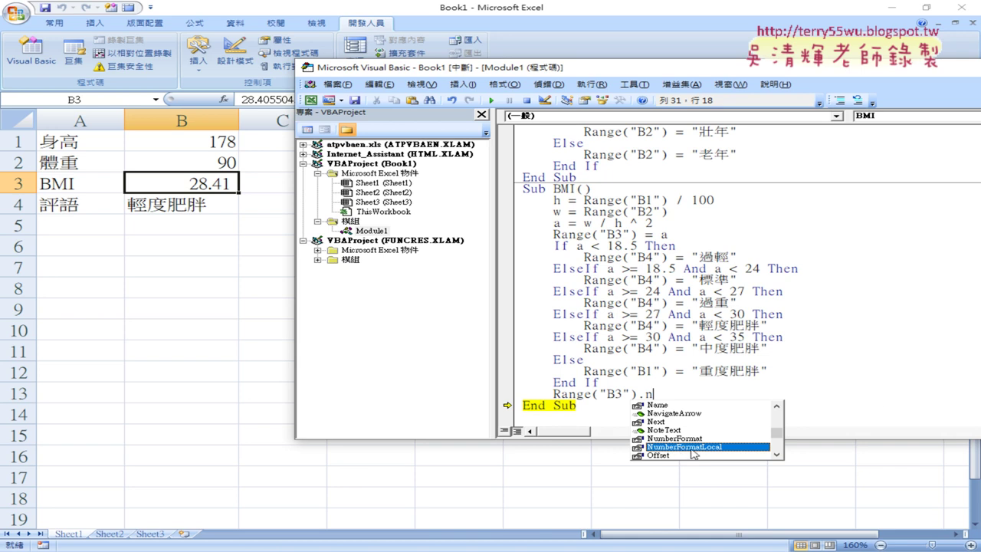
double_click(694, 448)
text(=)
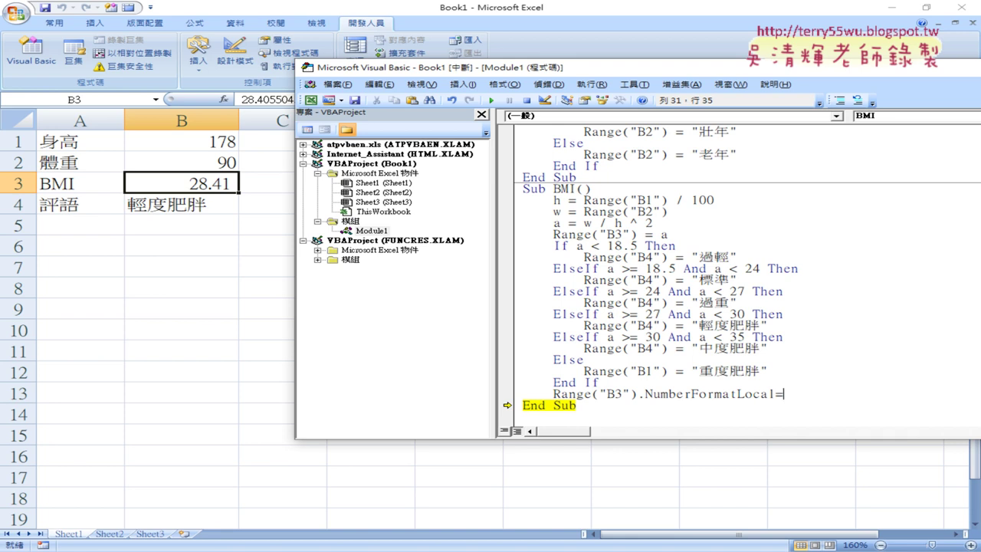
key(Left)
key(Left)
key(Left)
key(Left)
key(Left)
key(Left)
key(F1)
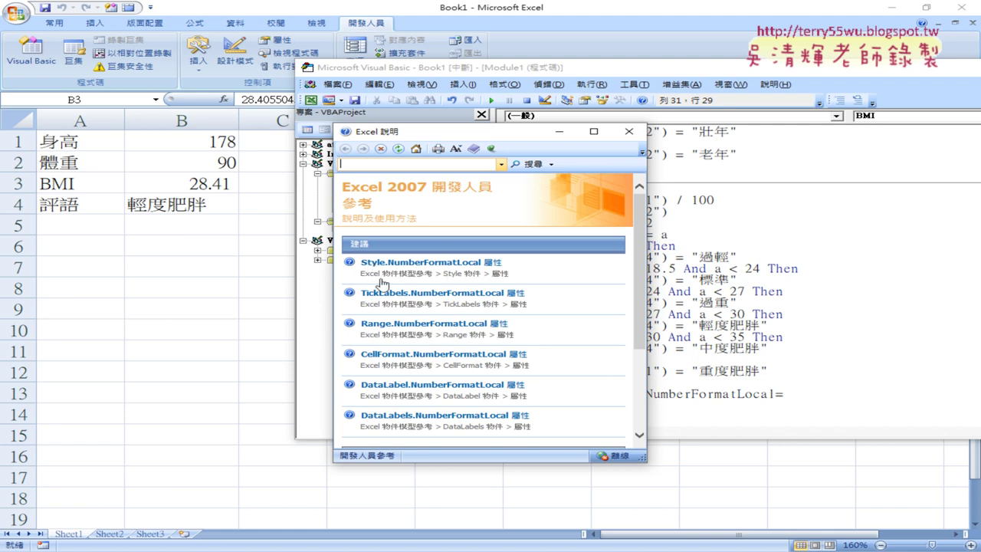
Read the Range.NumberFormatLocal help topic in a maximized window, then close help
click(382, 328)
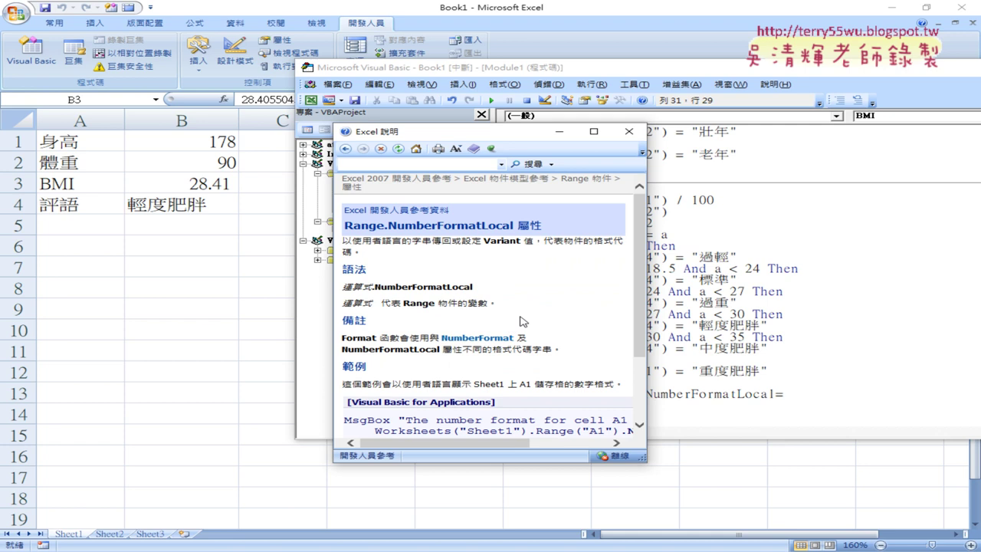
click(593, 132)
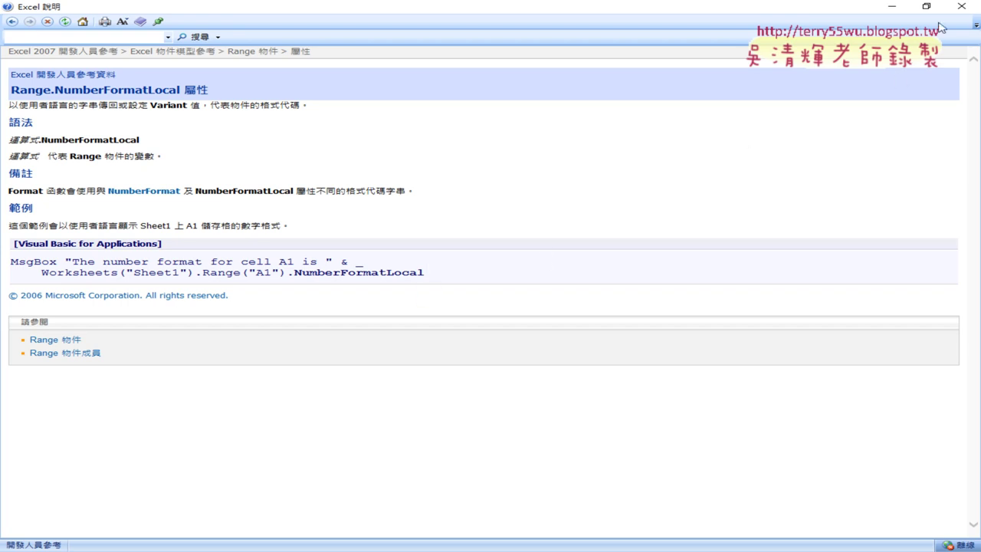
click(962, 6)
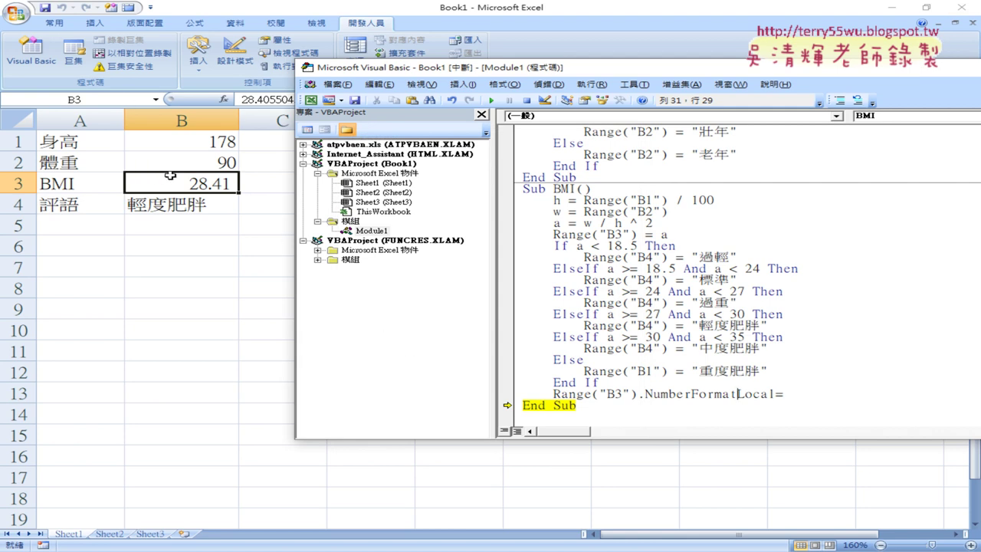
View B3's Custom format code 0.00_ in Format Cells, cancel, and switch back to the VBA editor
right_click(191, 186)
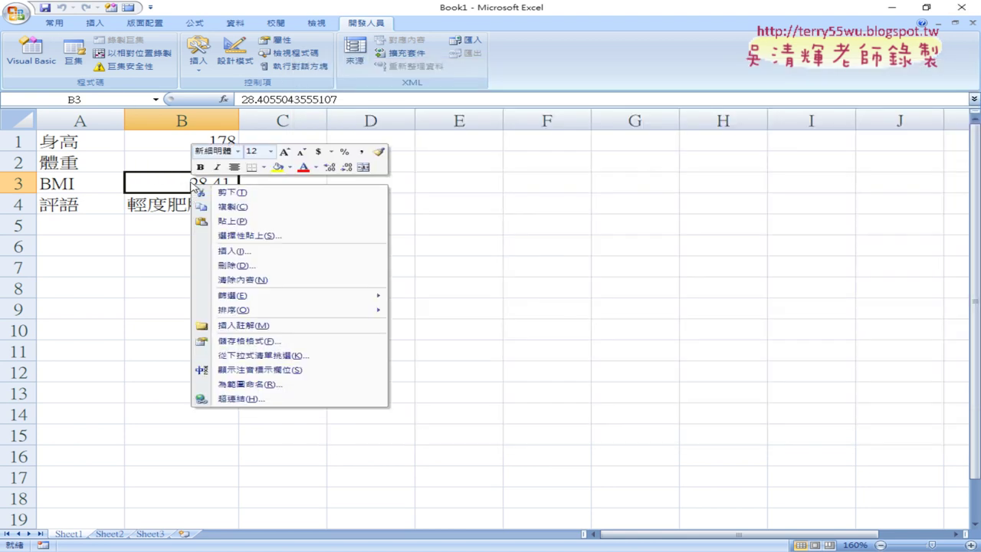
click(261, 343)
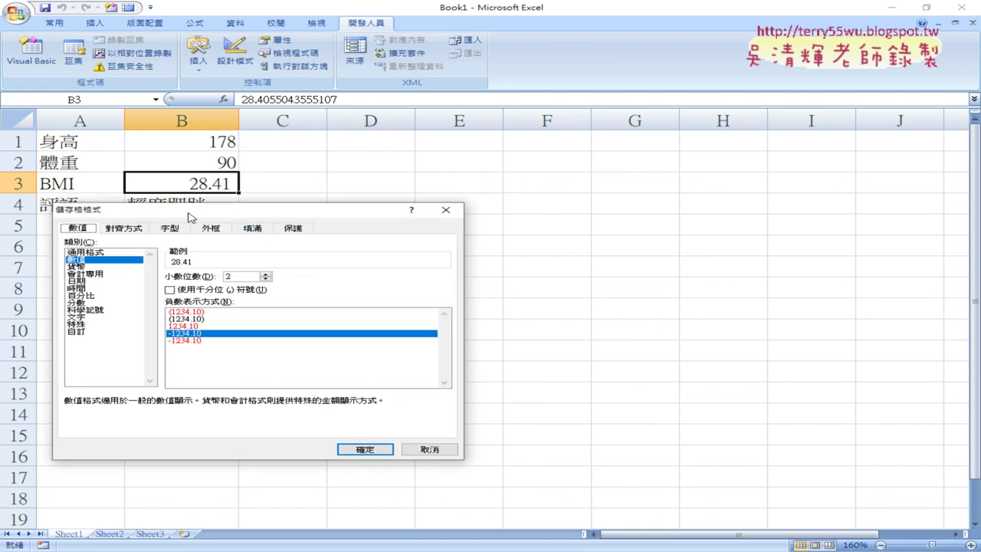
drag(184, 212, 377, 113)
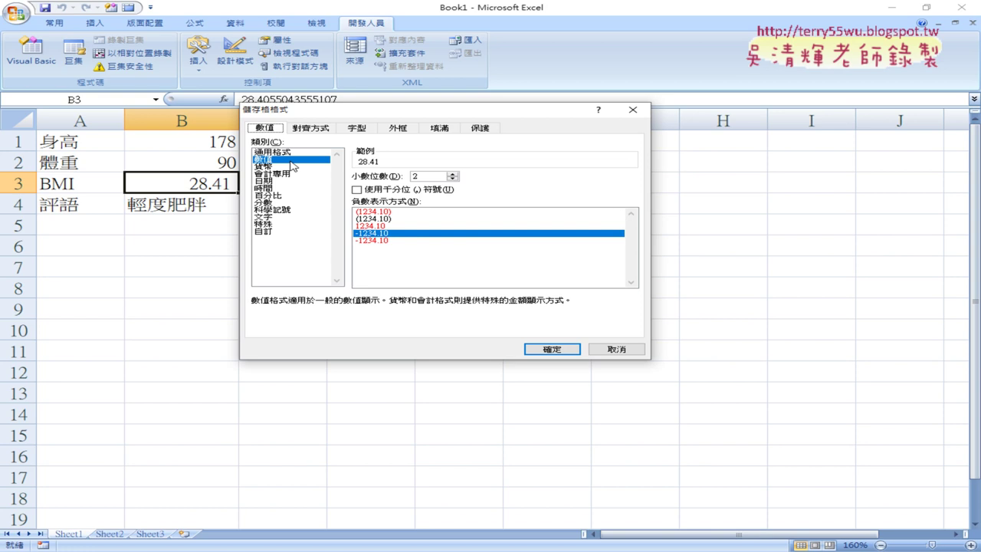
click(275, 232)
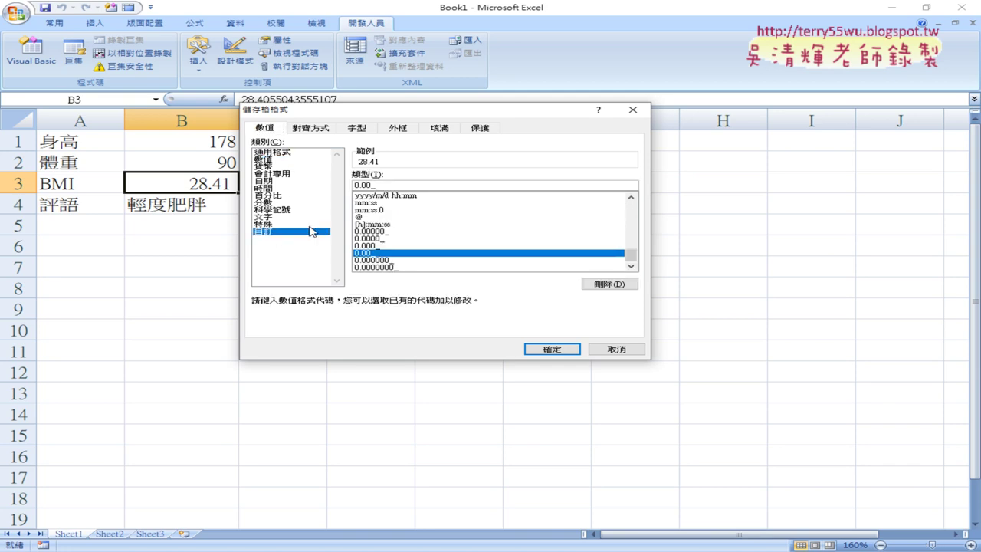
drag(403, 184, 332, 186)
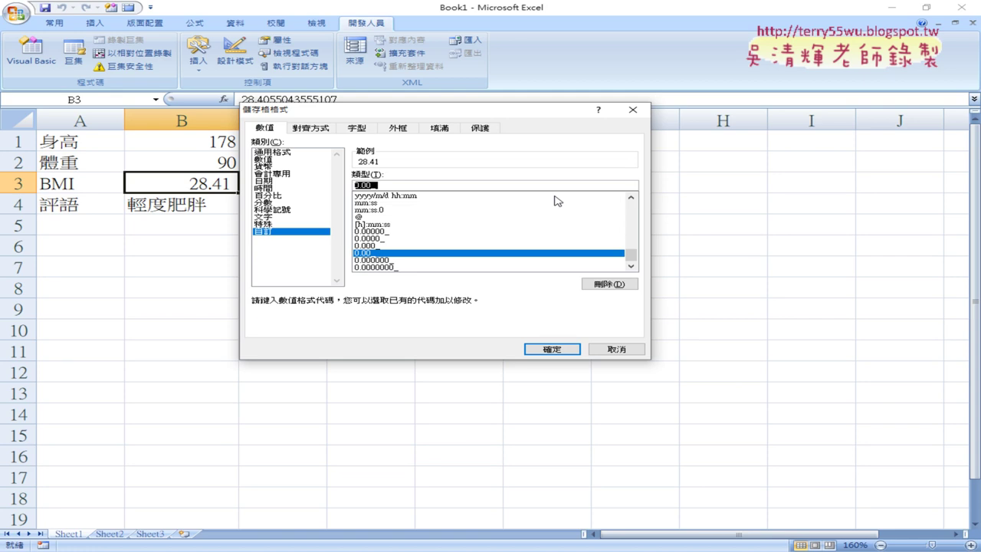
click(617, 349)
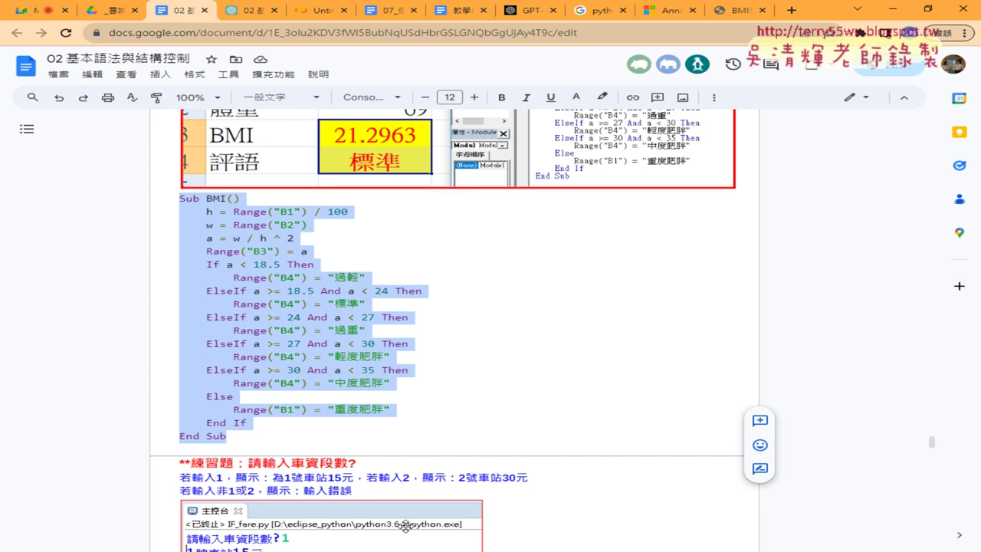
click(431, 551)
Dismiss the compile error and complete the Module1 line as Range("B3").NumberFormatLocal="0.00_ "
click(481, 510)
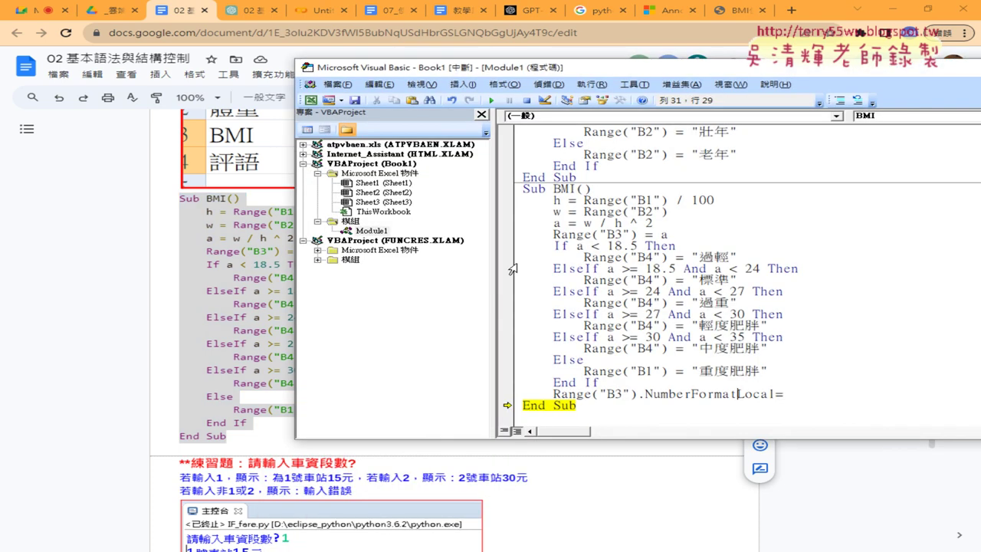
click(371, 232)
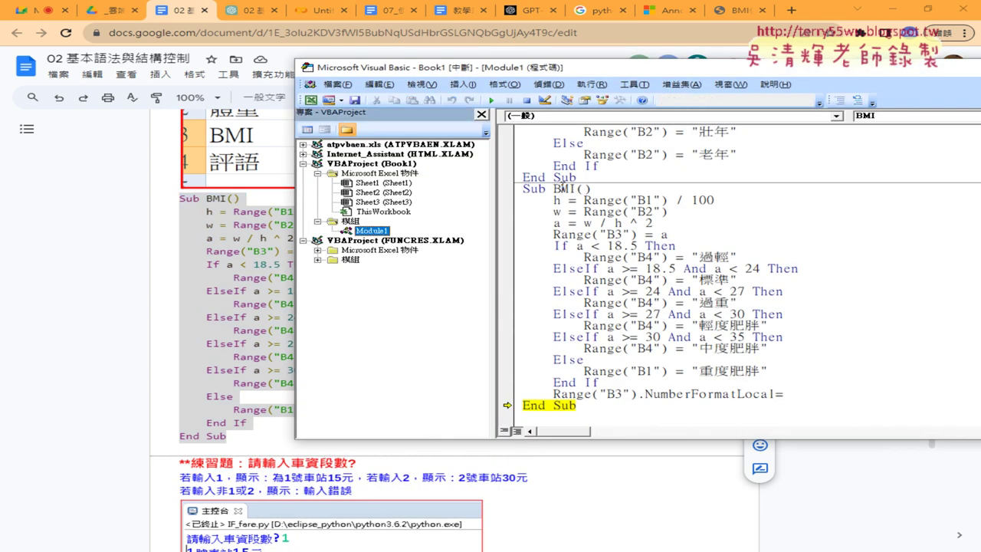
scroll(563, 188, up, 2)
scroll(572, 218, down, 2)
click(524, 190)
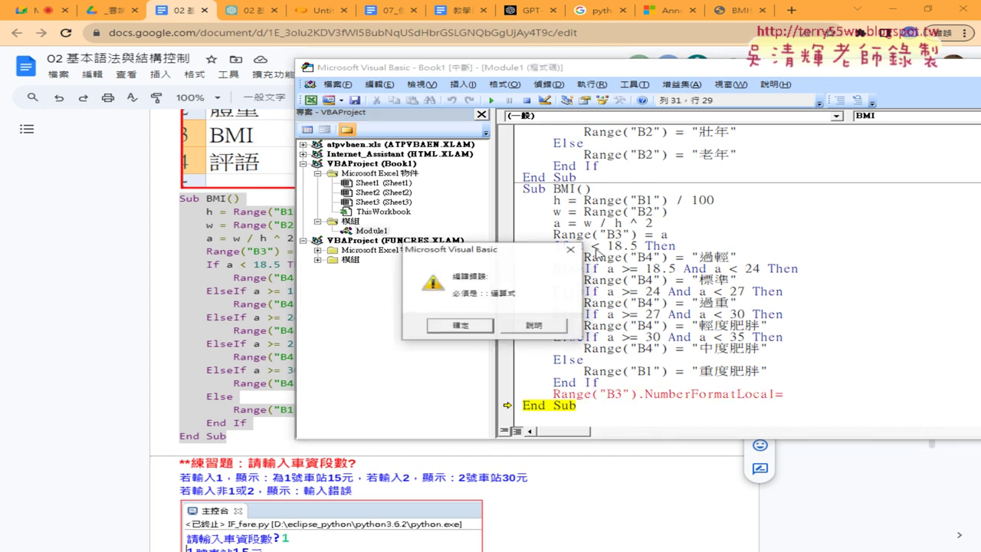
click(466, 326)
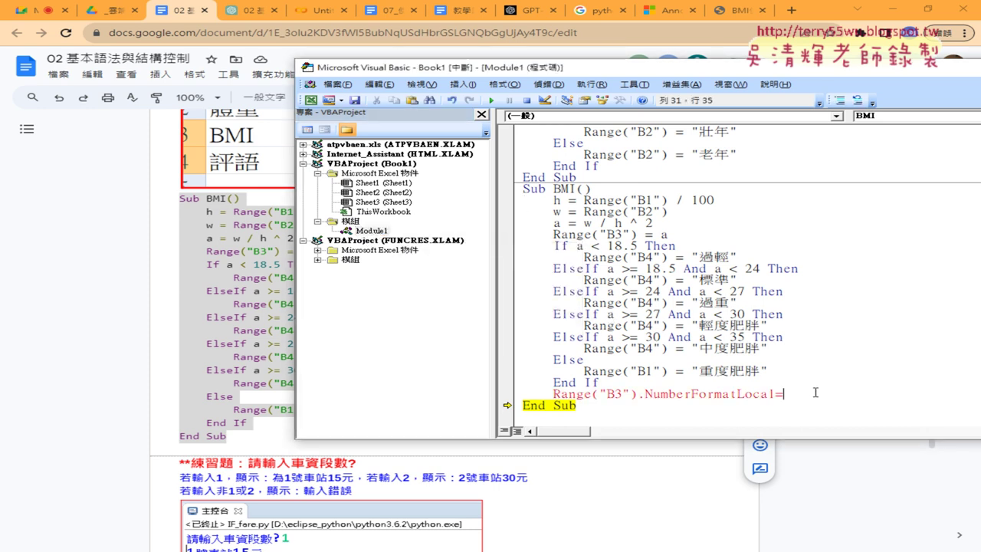
text("")
key(Left)
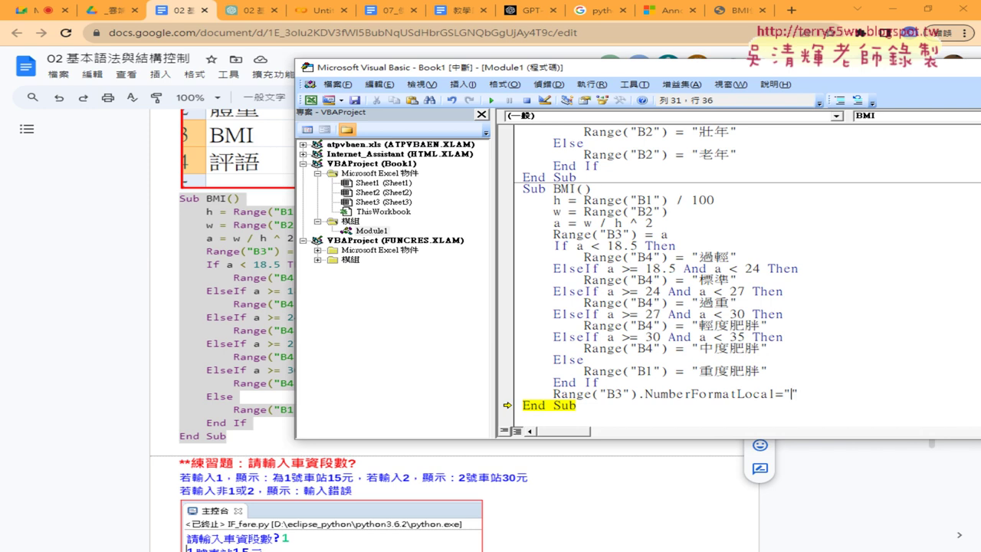
text(0.00_)
Reset the paused macro run and close the VBA editor to return to the worksheet
click(527, 100)
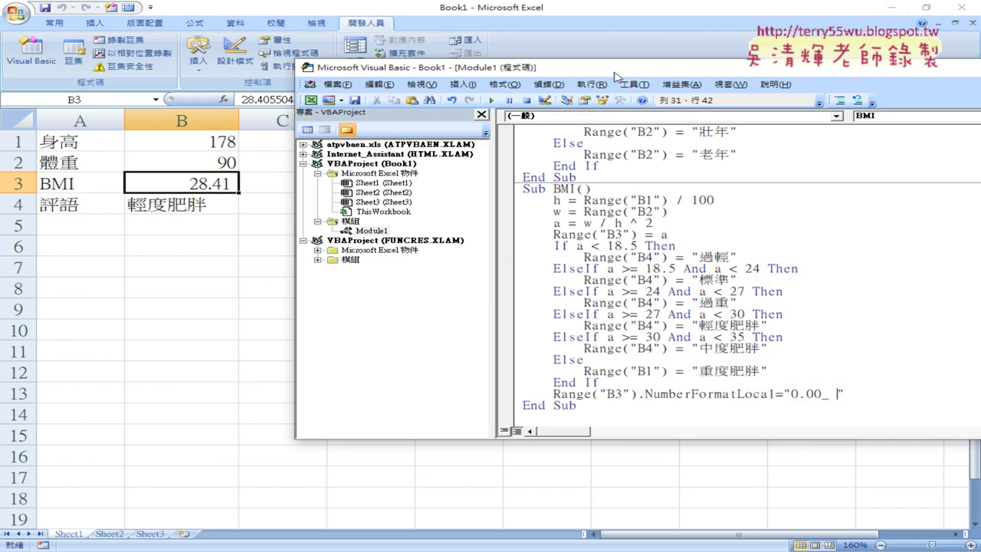
drag(614, 72, 334, 67)
click(949, 69)
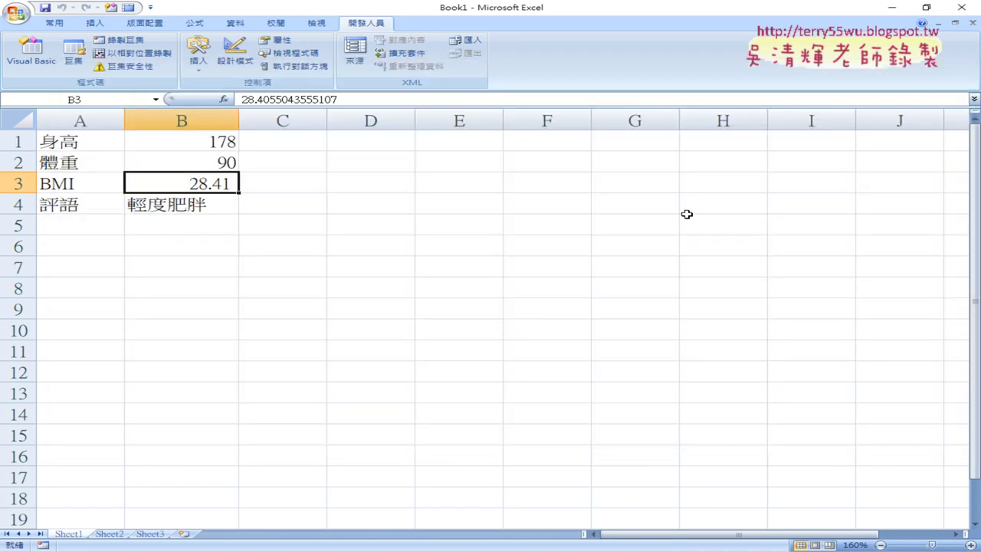
Insert a Form Controls button drawn across cells D1 to E1
click(31, 53)
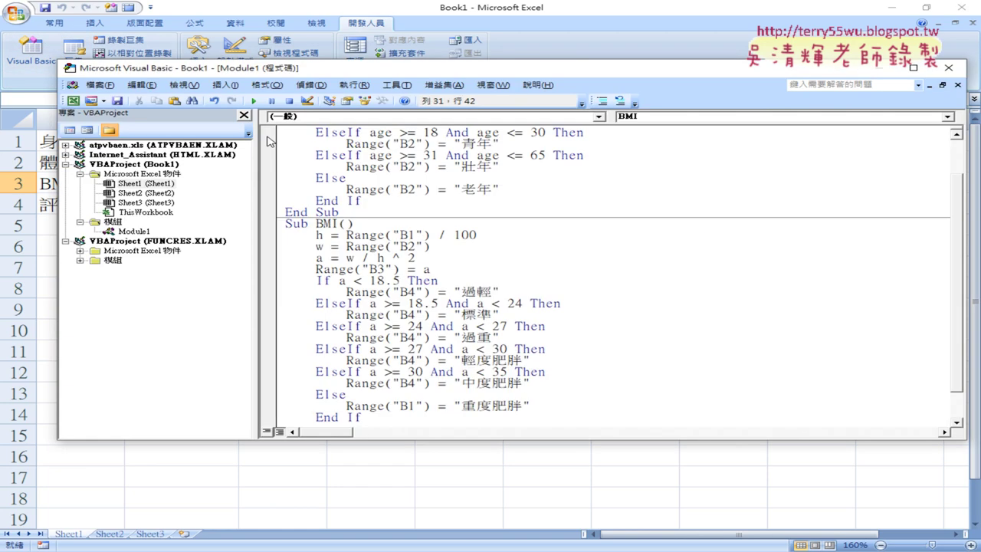
click(949, 67)
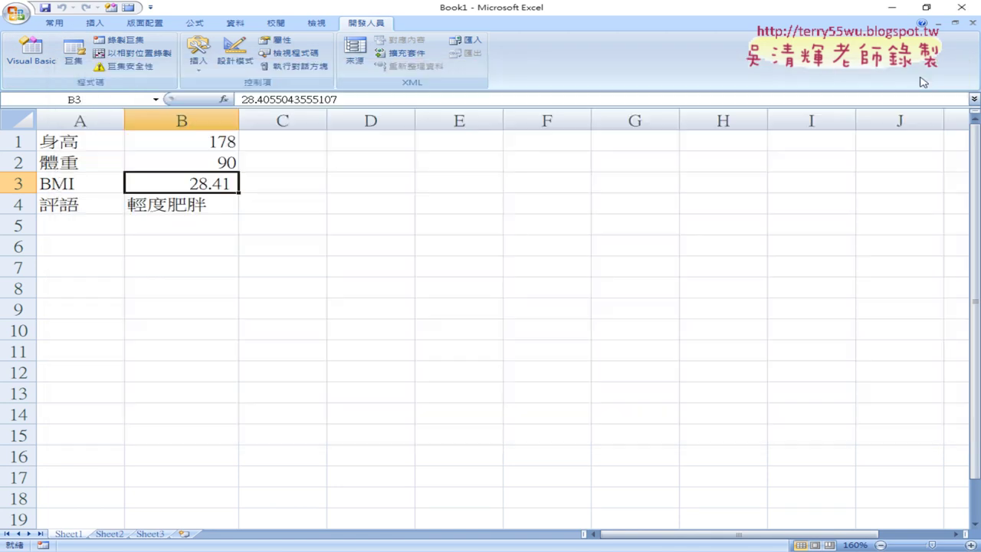
click(199, 54)
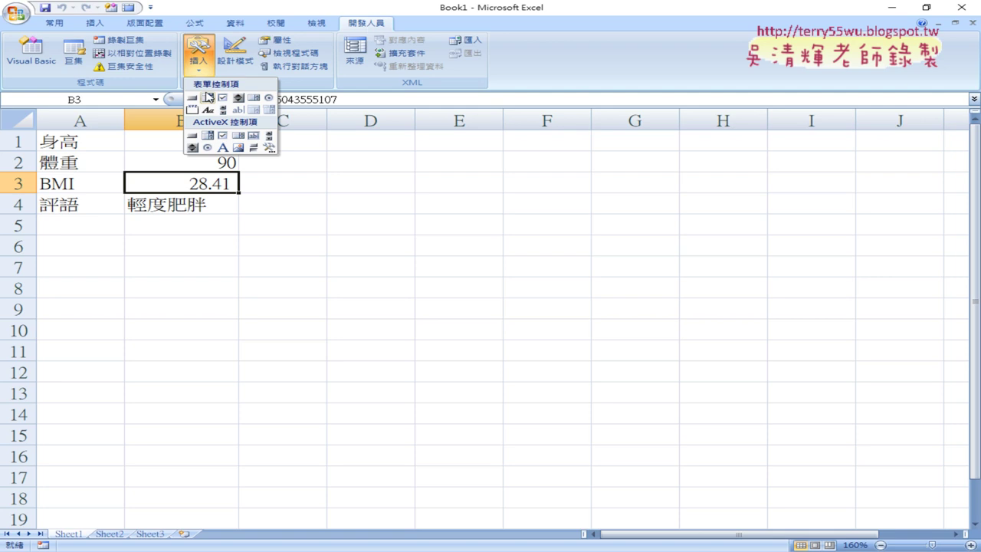
click(193, 98)
drag(309, 141, 449, 167)
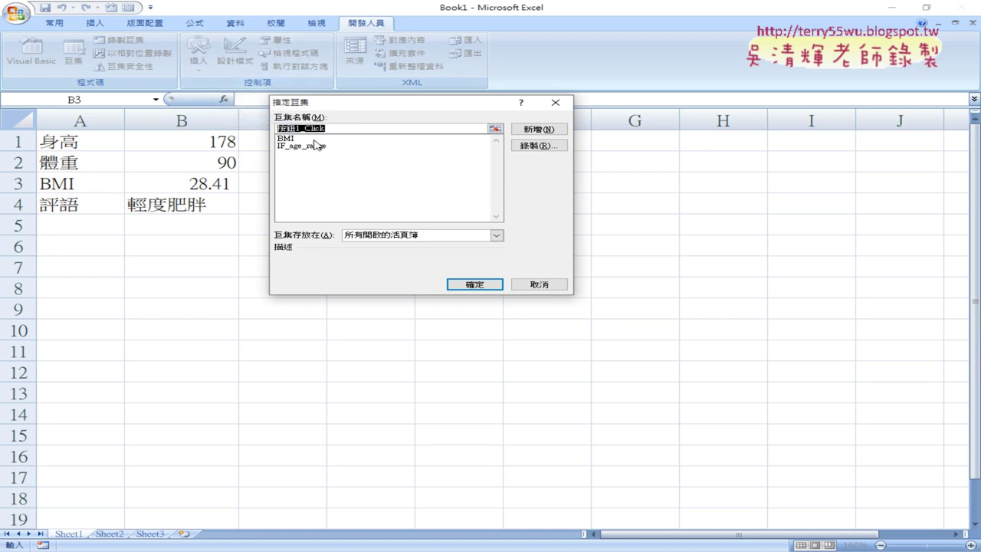
Assign the BMI macro to the new button and change its caption to 'BMI'
click(315, 139)
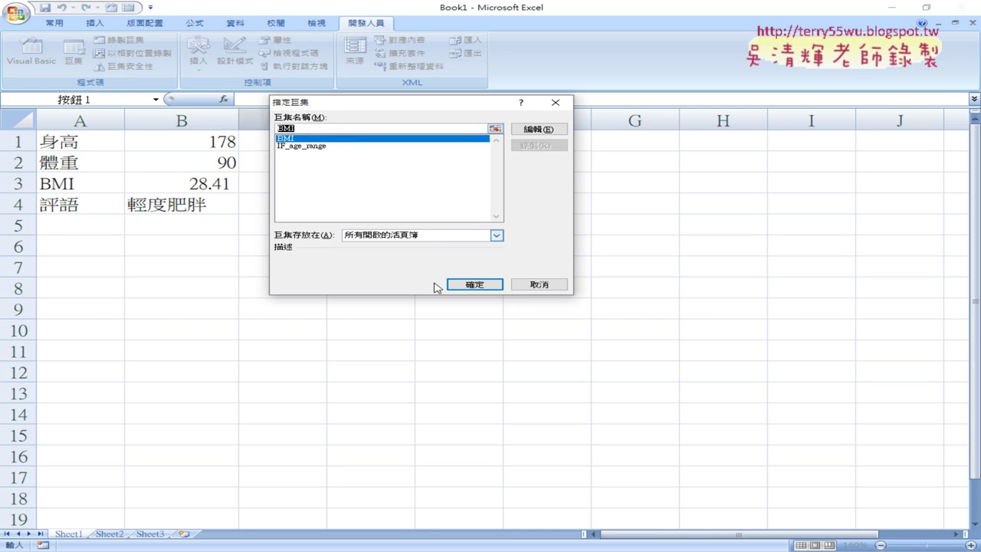
click(483, 286)
mouse_move(373, 156)
mouse_down()
mouse_move(310, 156)
mouse_move(433, 152)
mouse_up()
key(BackSpace)
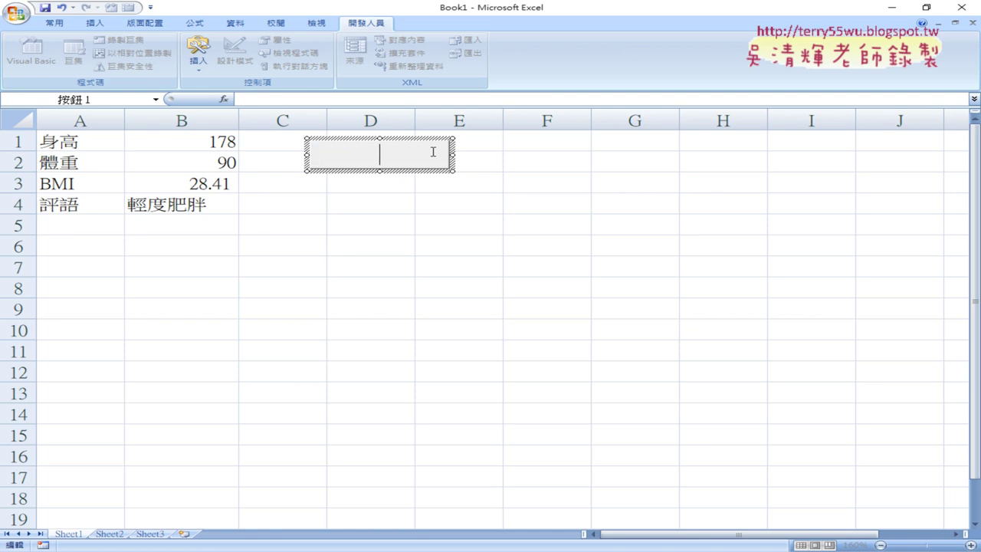
text(BM)
text(I)
click(484, 266)
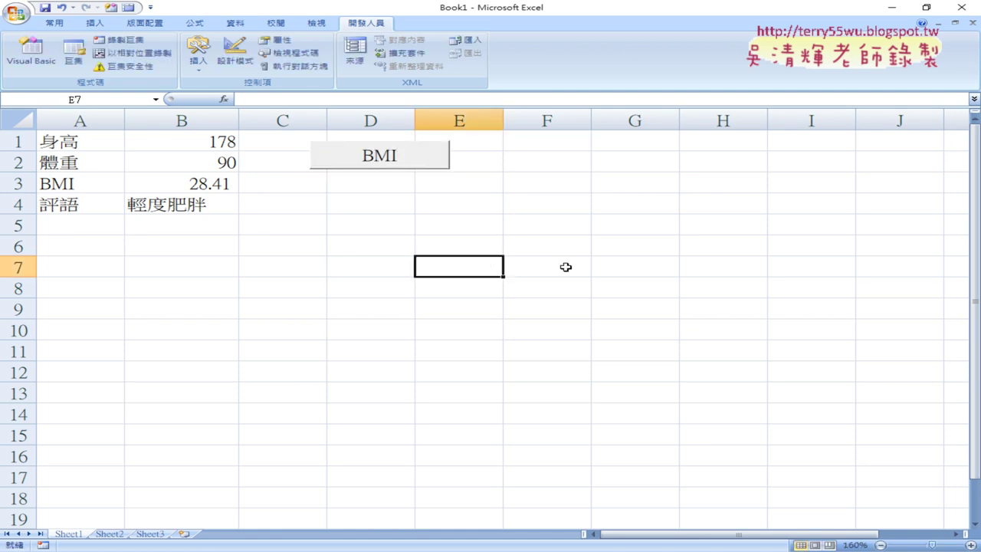
Change height in B1 to 188 and weight in B2 to 50, then run the BMI button
click(213, 141)
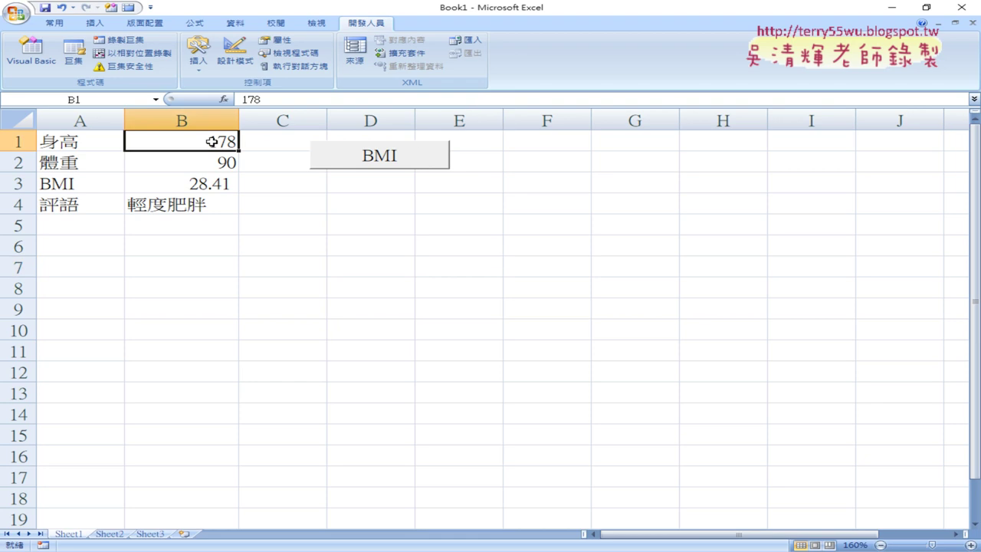
drag(267, 100, 250, 100)
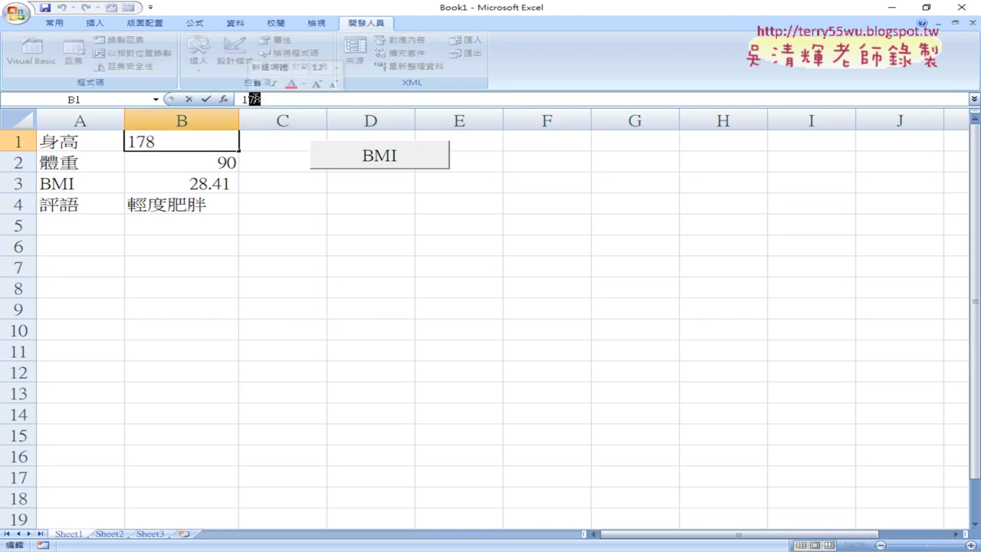
text(88)
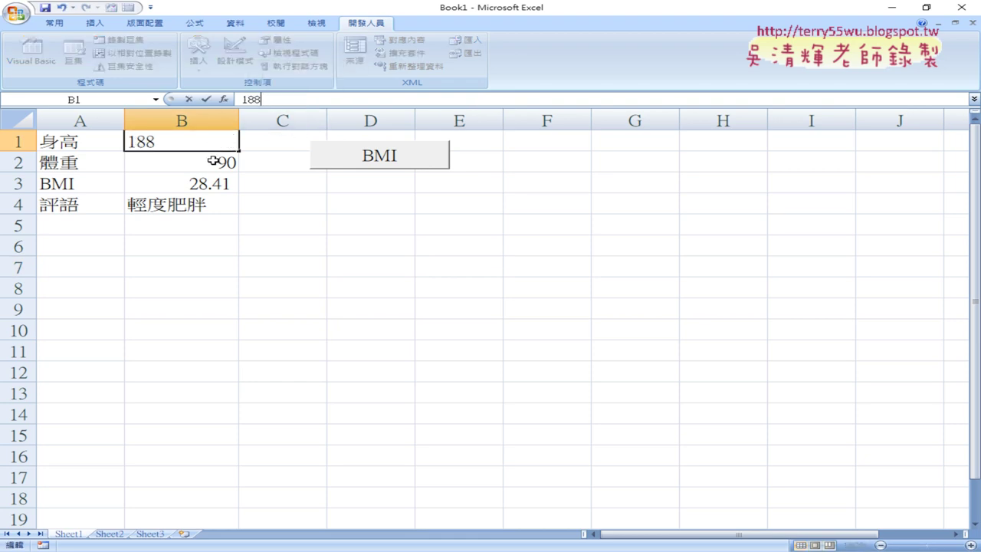
click(211, 161)
drag(249, 99, 240, 98)
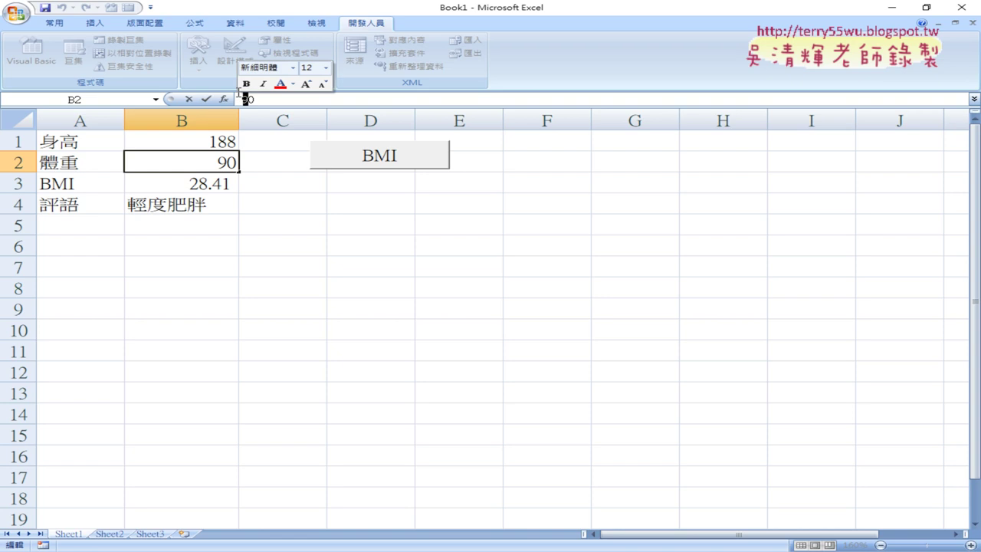
text(5)
click(496, 262)
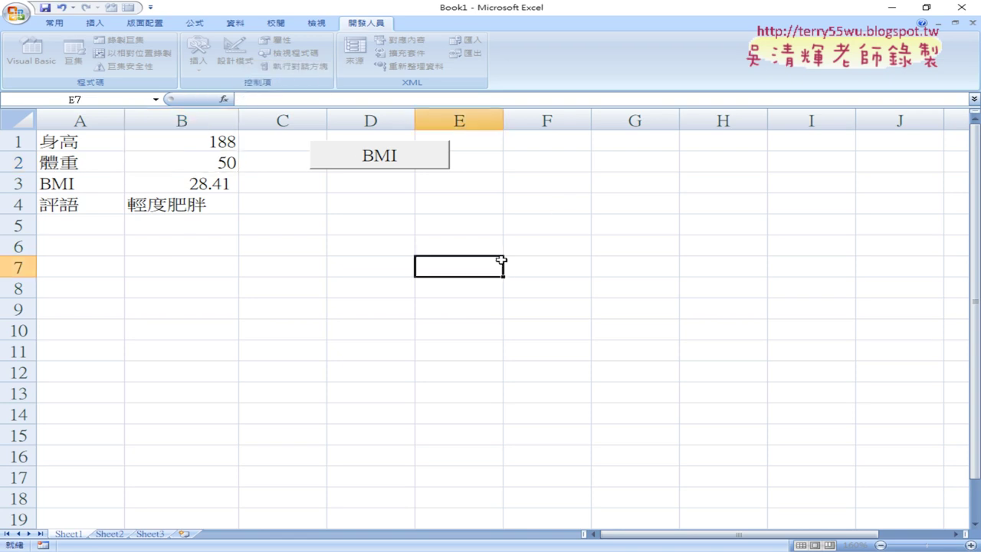
click(378, 159)
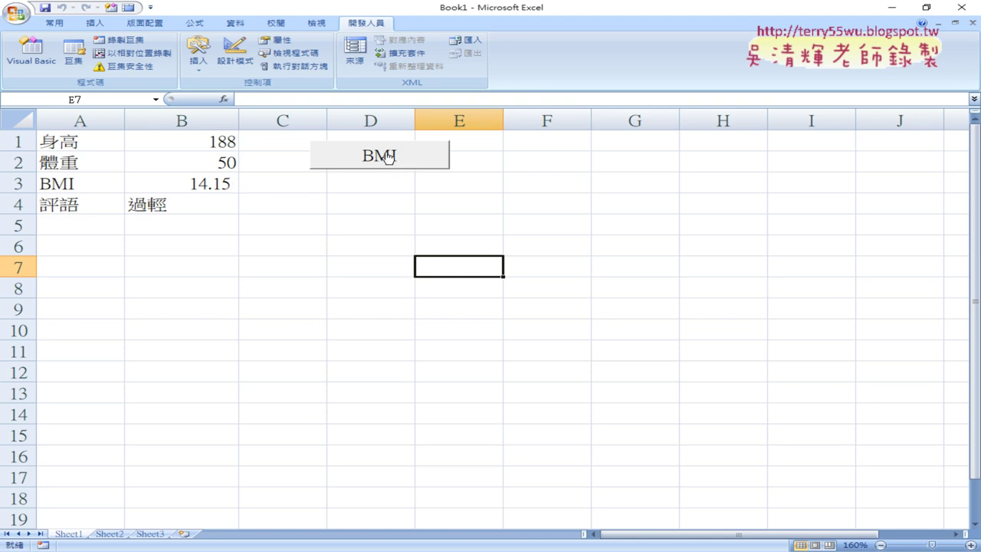
Place the VBA editor beside the sheet, enlarged to show the whole BMI macro
click(35, 57)
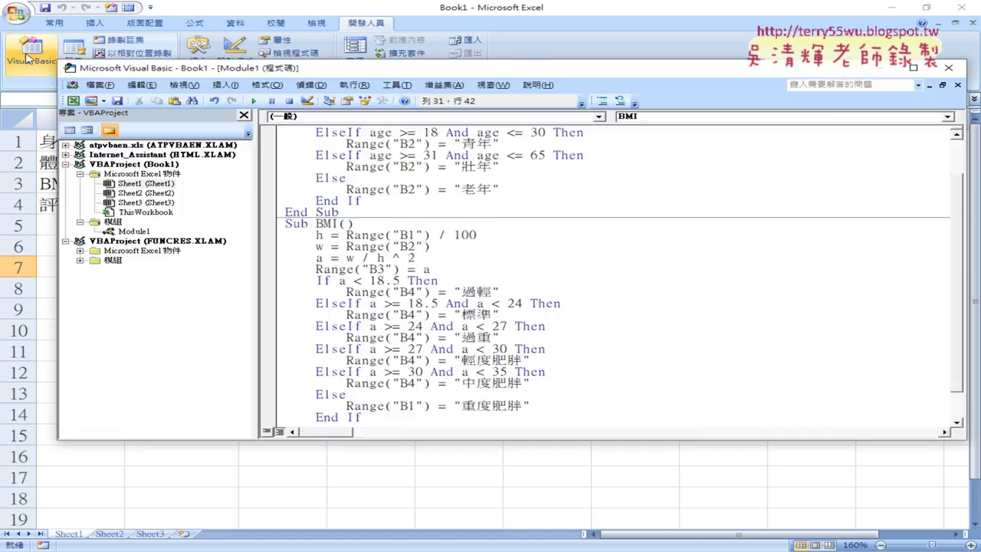
drag(365, 69, 779, 45)
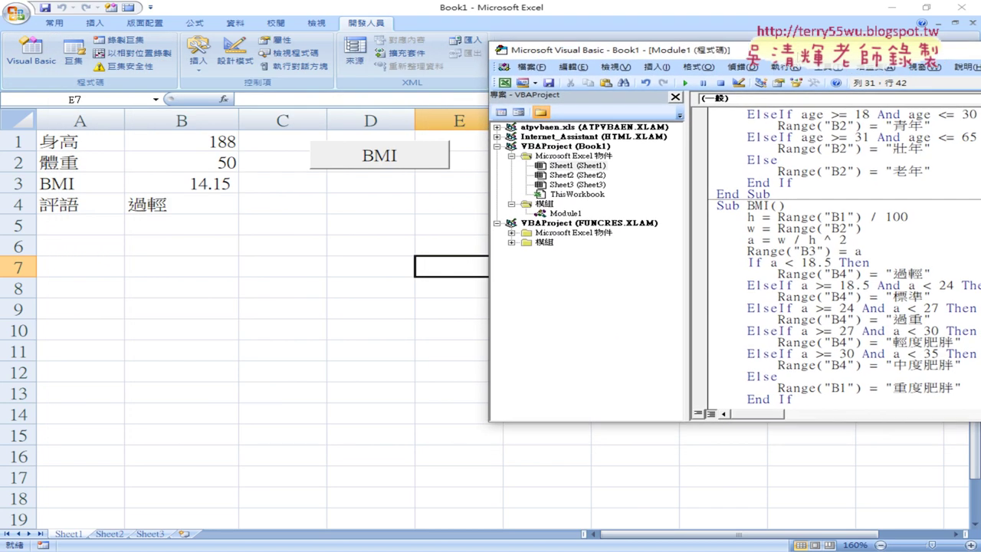
scroll(803, 286, down, 1)
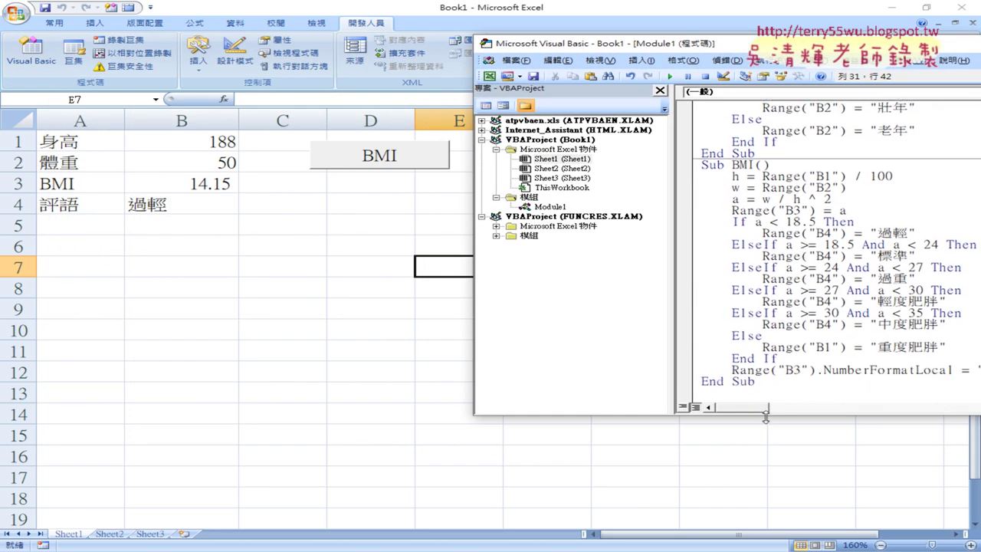
drag(771, 416, 770, 469)
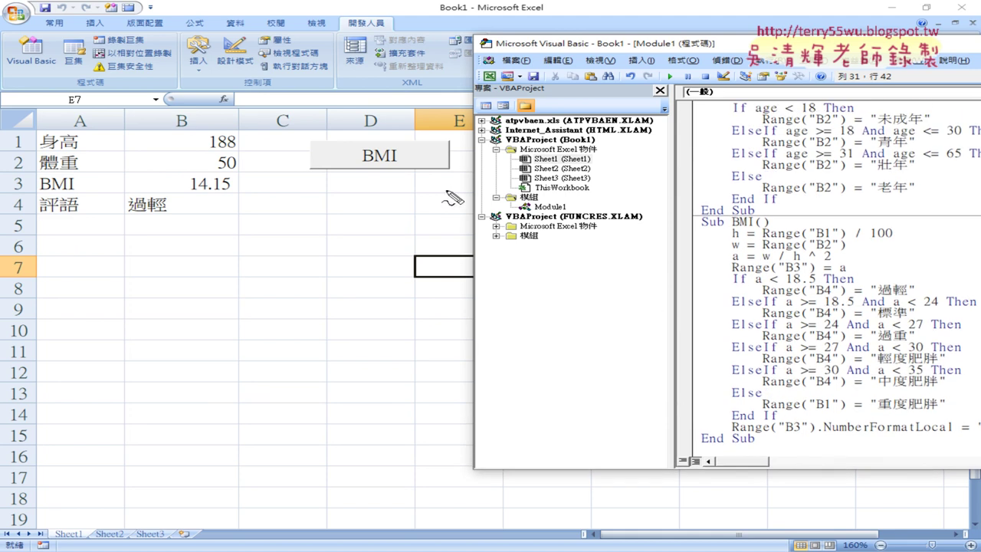
Annotate how the BMI button links to Sub BMI() through End Sub, then clear the marks
drag(429, 177, 395, 184)
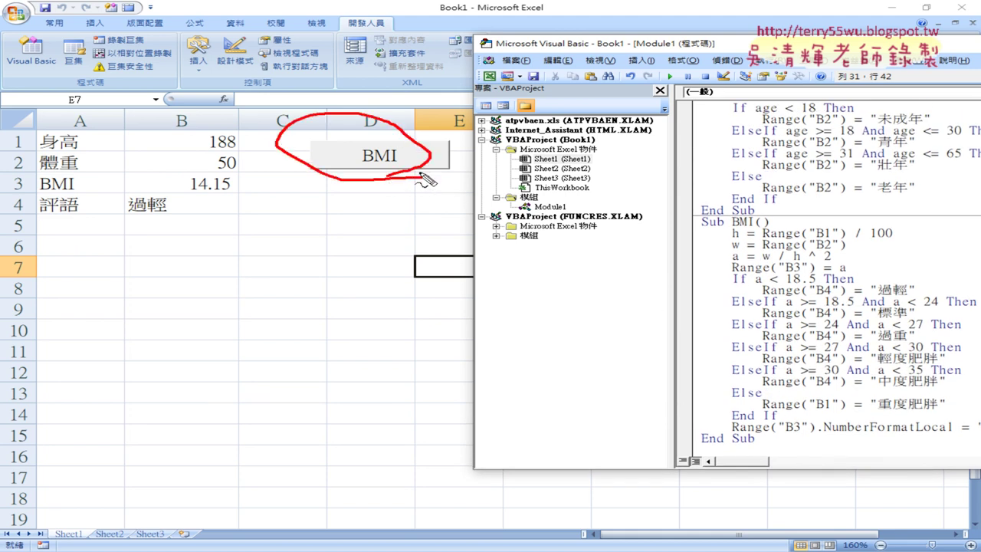
drag(732, 228, 759, 228)
mouse_move(426, 146)
mouse_down()
mouse_move(509, 115)
mouse_move(699, 223)
mouse_move(675, 242)
mouse_up()
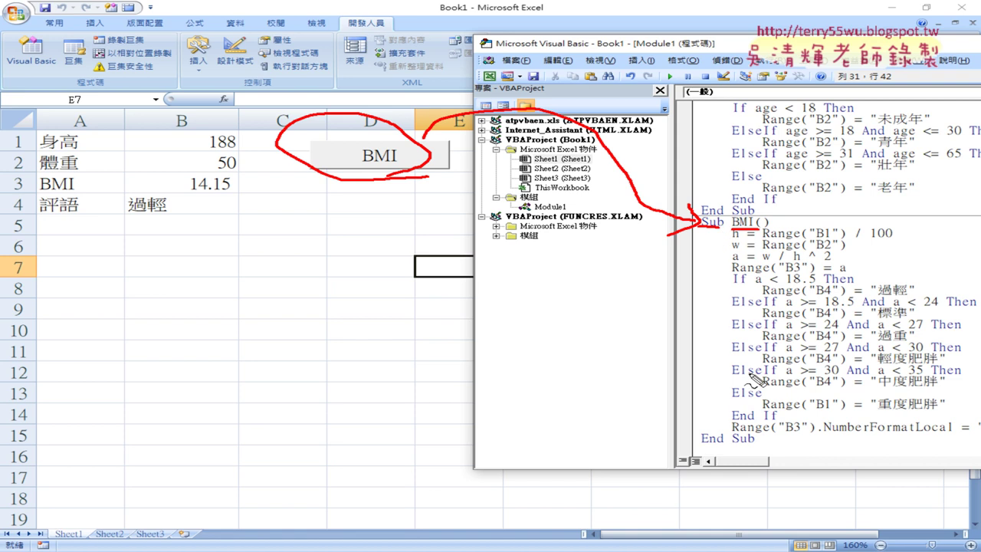
drag(701, 445, 767, 443)
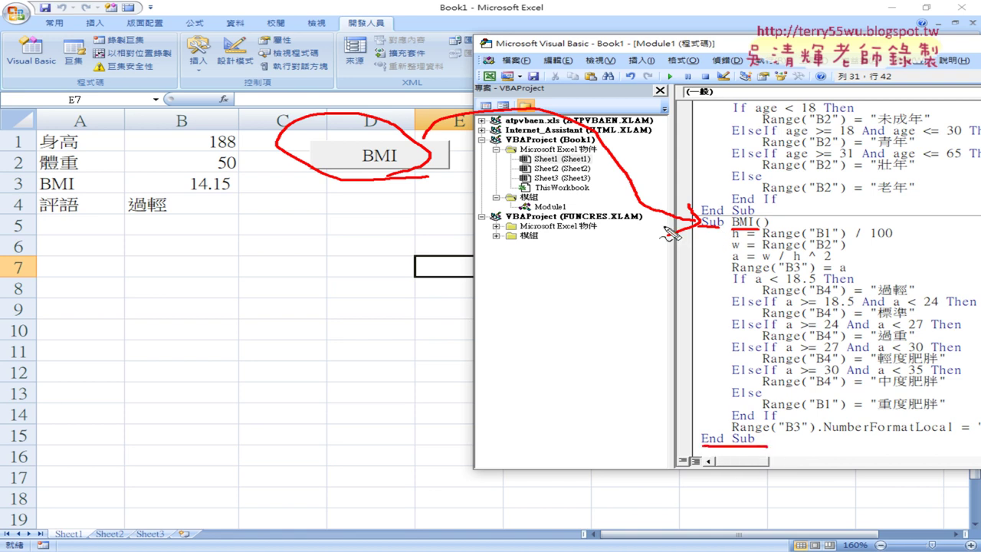
mouse_move(681, 225)
mouse_down()
mouse_move(629, 338)
mouse_move(629, 441)
mouse_move(694, 441)
mouse_move(665, 462)
mouse_move(662, 453)
mouse_up()
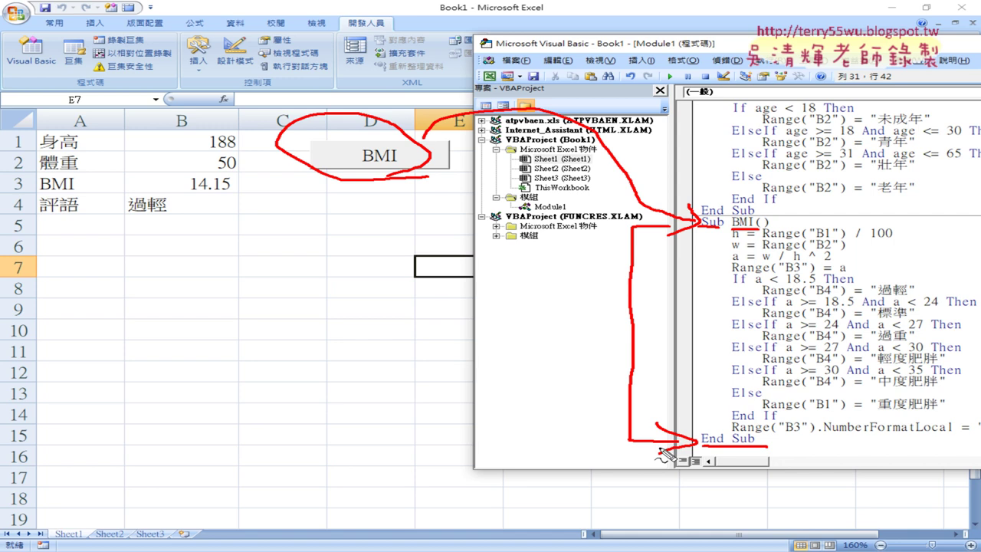
key(Escape)
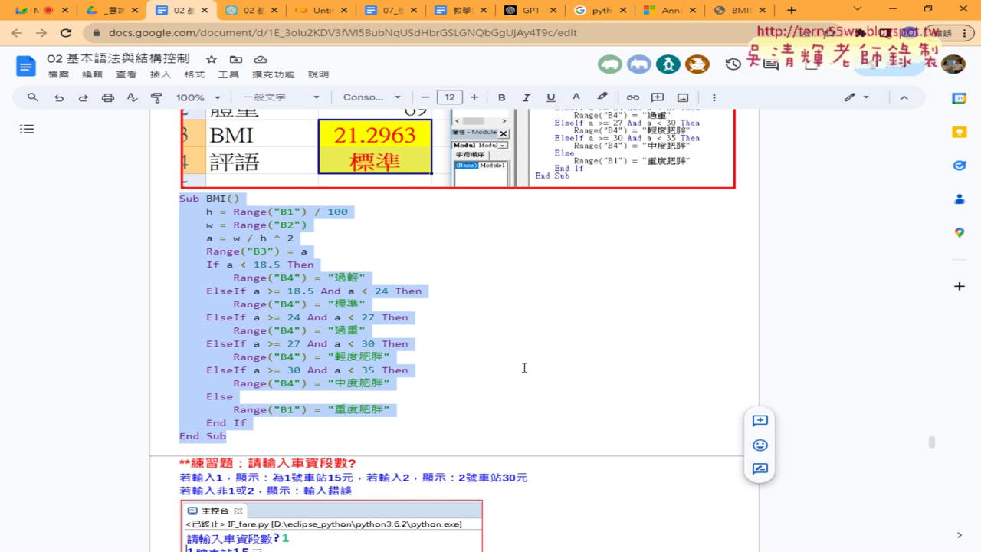
Scroll the Google Docs notes past the BMI macro to the fare-zone practice exercise
scroll(521, 372, down, 3)
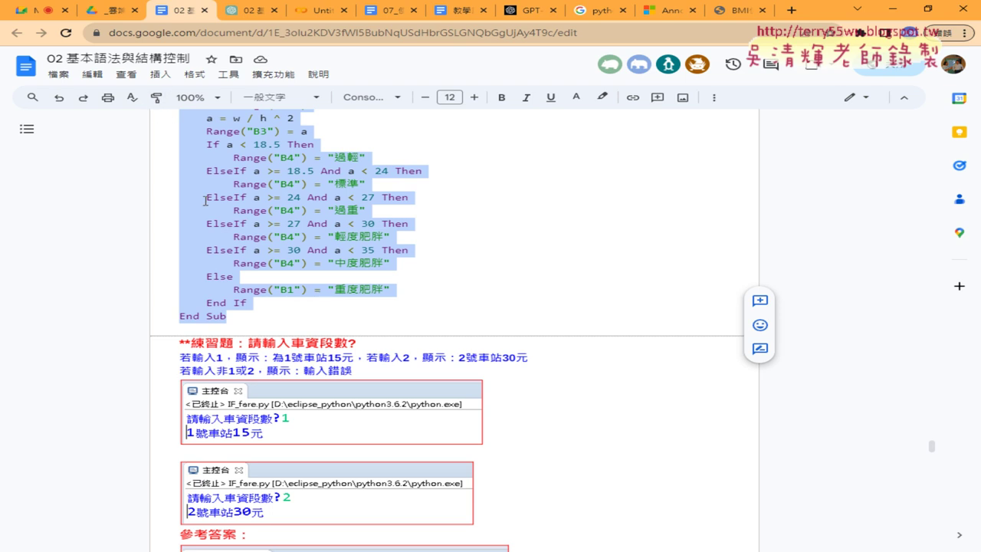
Open the document 03 迴圈資料結構與自訂函數 from the _雲端白板 Drive folder
click(115, 10)
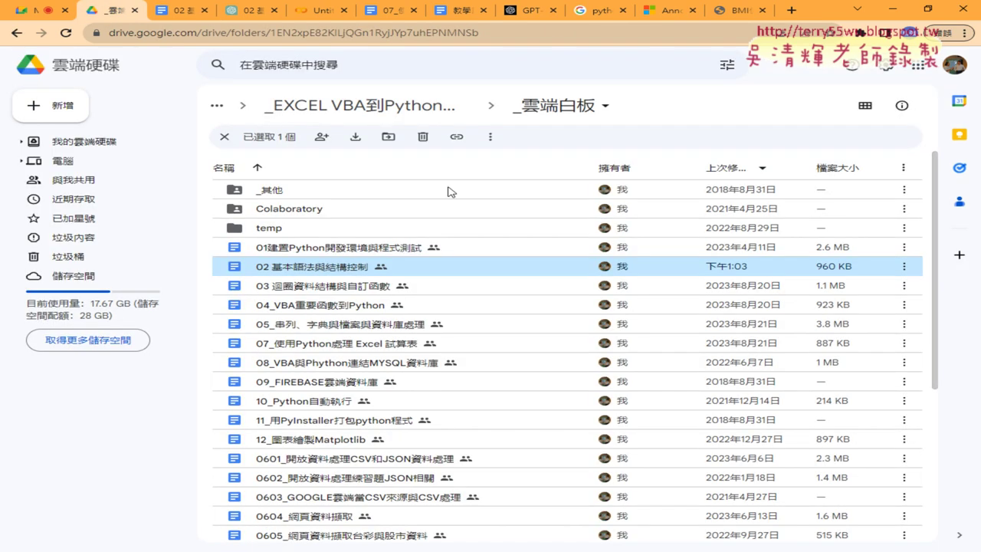
double_click(427, 286)
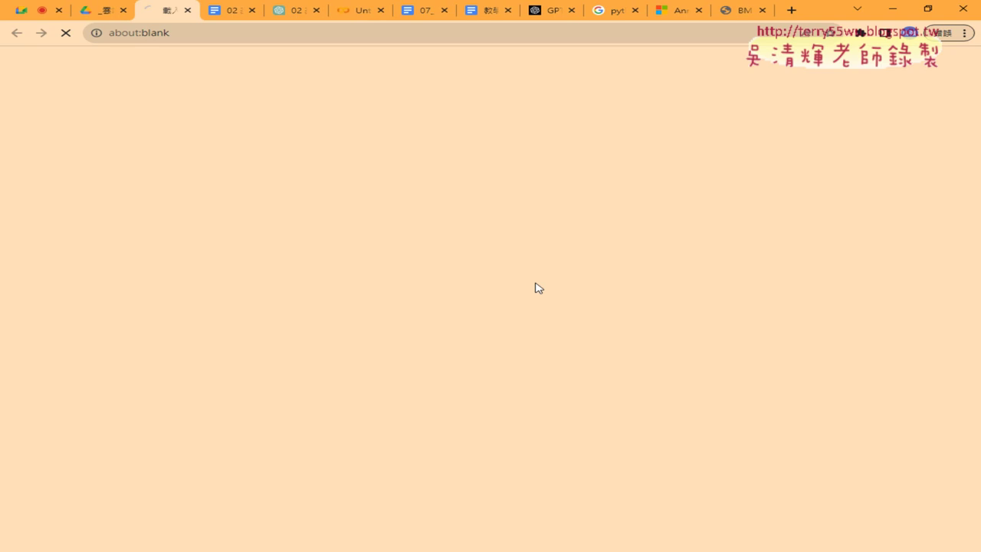